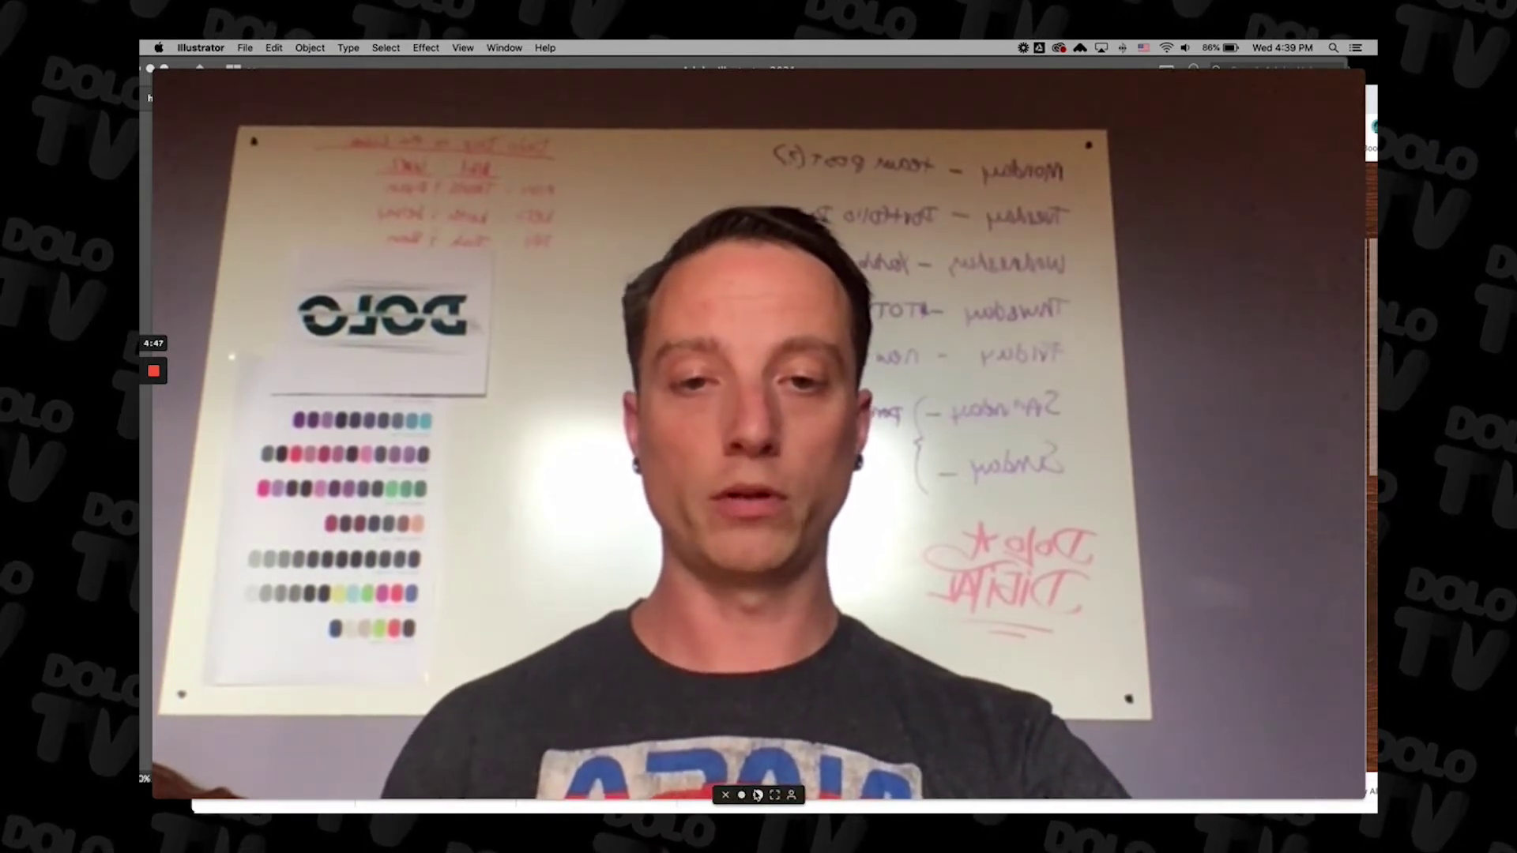
Show the swatches, layers and tools panels, then zoom in and centre the first moon.
{"action": "left_click", "coordinate": [758, 797]}
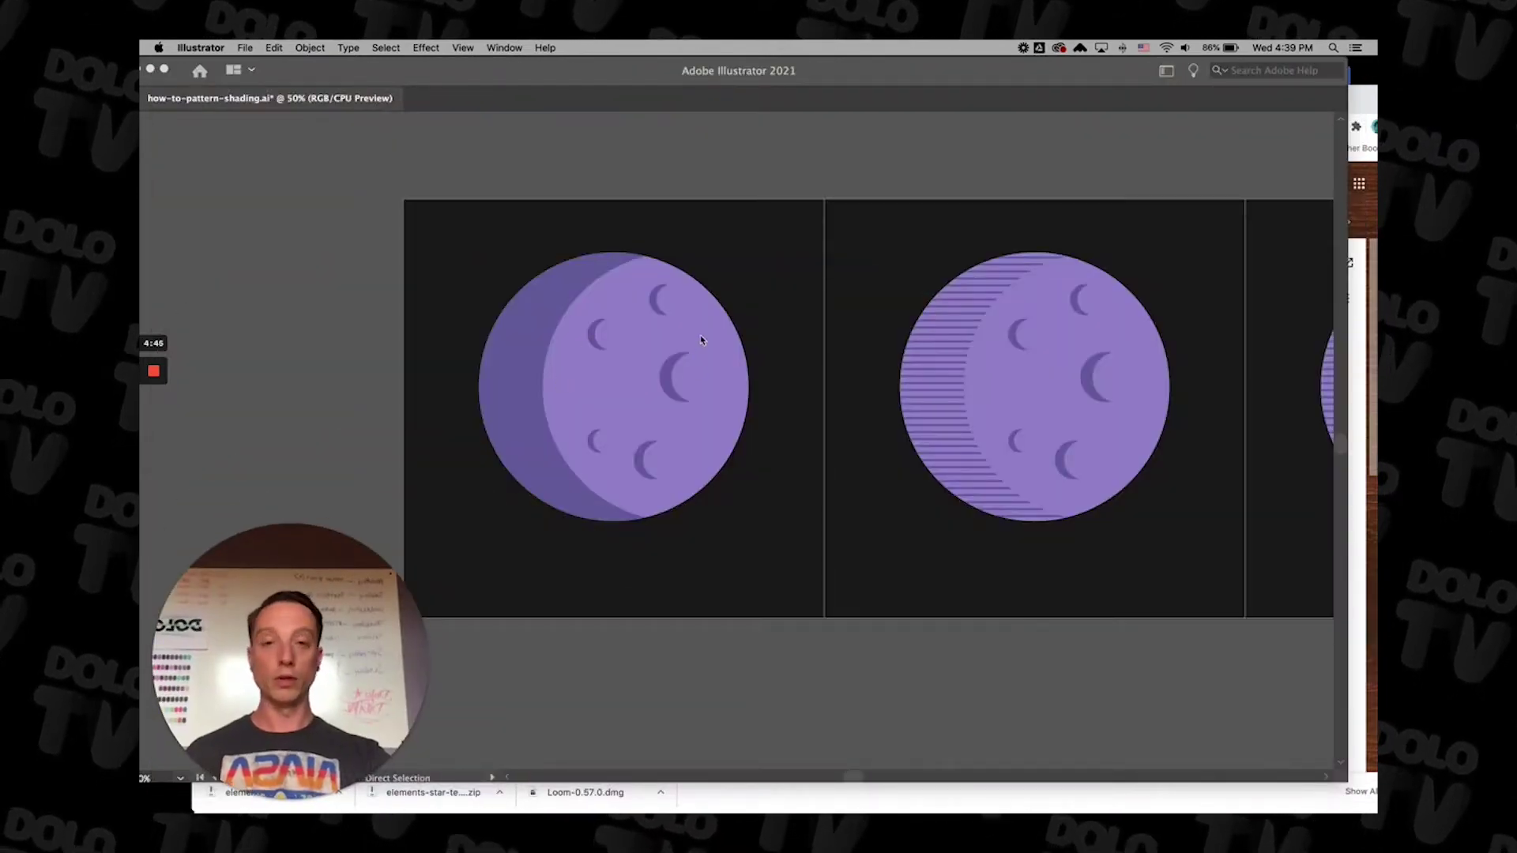
{"action": "key", "text": "Tab"}
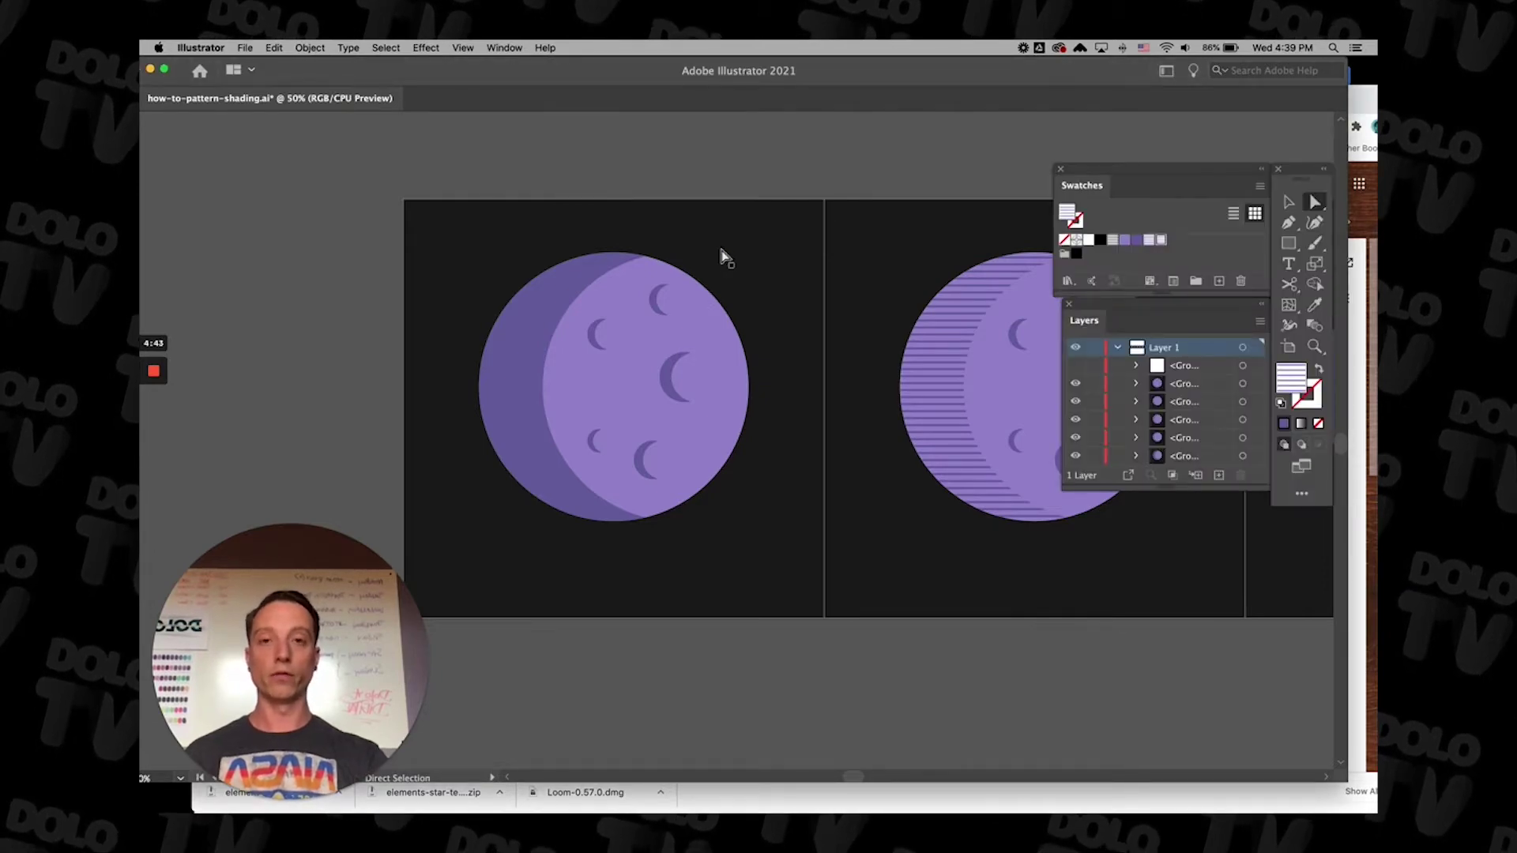
{"action": "key", "text": "ctrl+equal"}
{"action": "left_click_drag", "start_coordinate": [739, 241], "coordinate": [788, 276]}
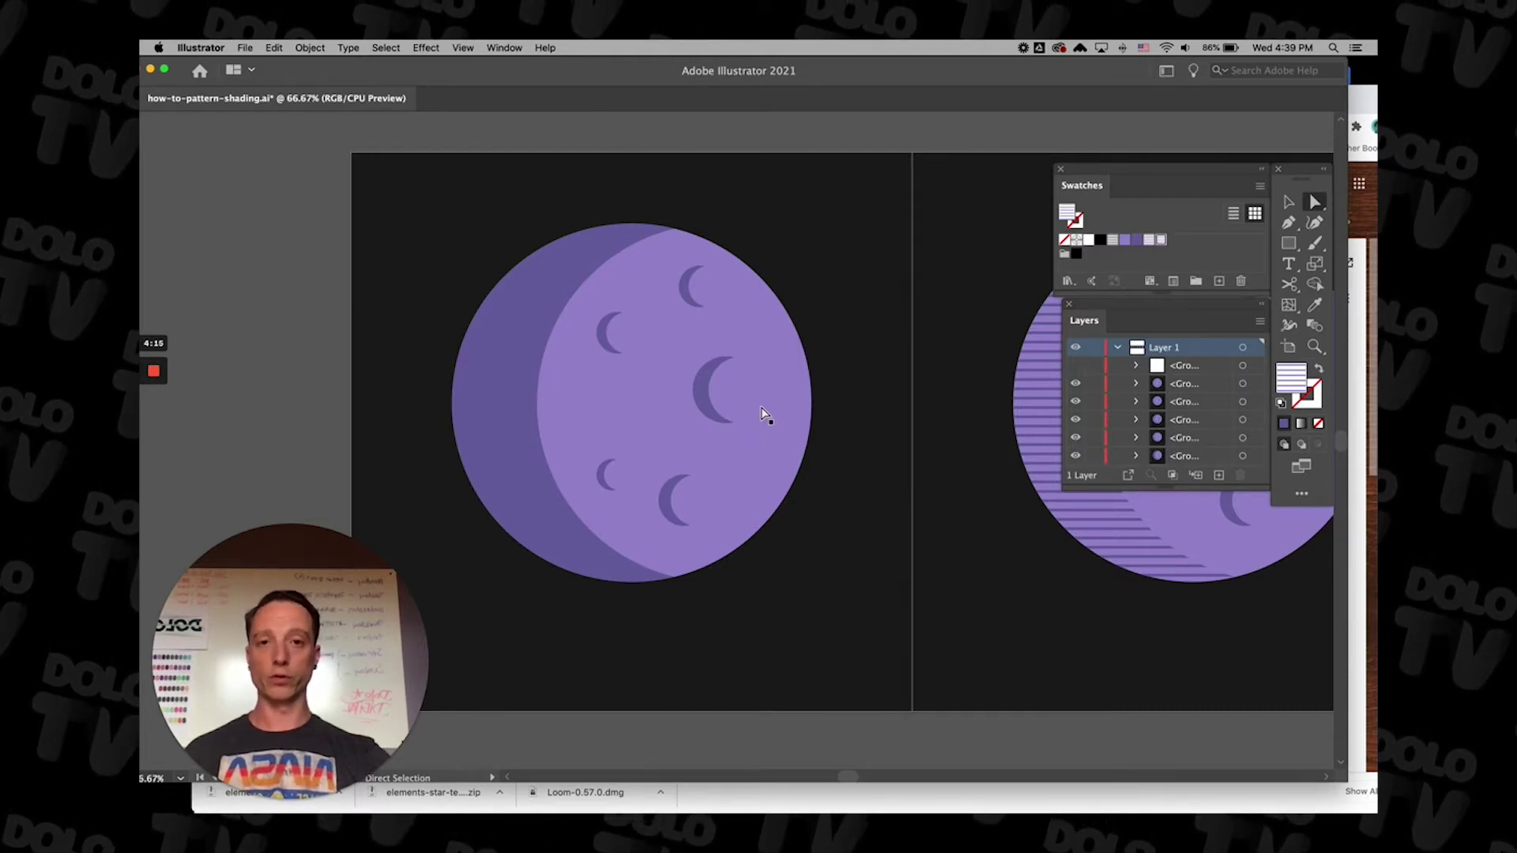
Try a thicker, darker line swatch on the shadow and preview it in Edit Pattern without saving.
{"action": "key", "text": "space"}
{"action": "left_click_drag", "start_coordinate": [422, 363], "coordinate": [418, 362]}
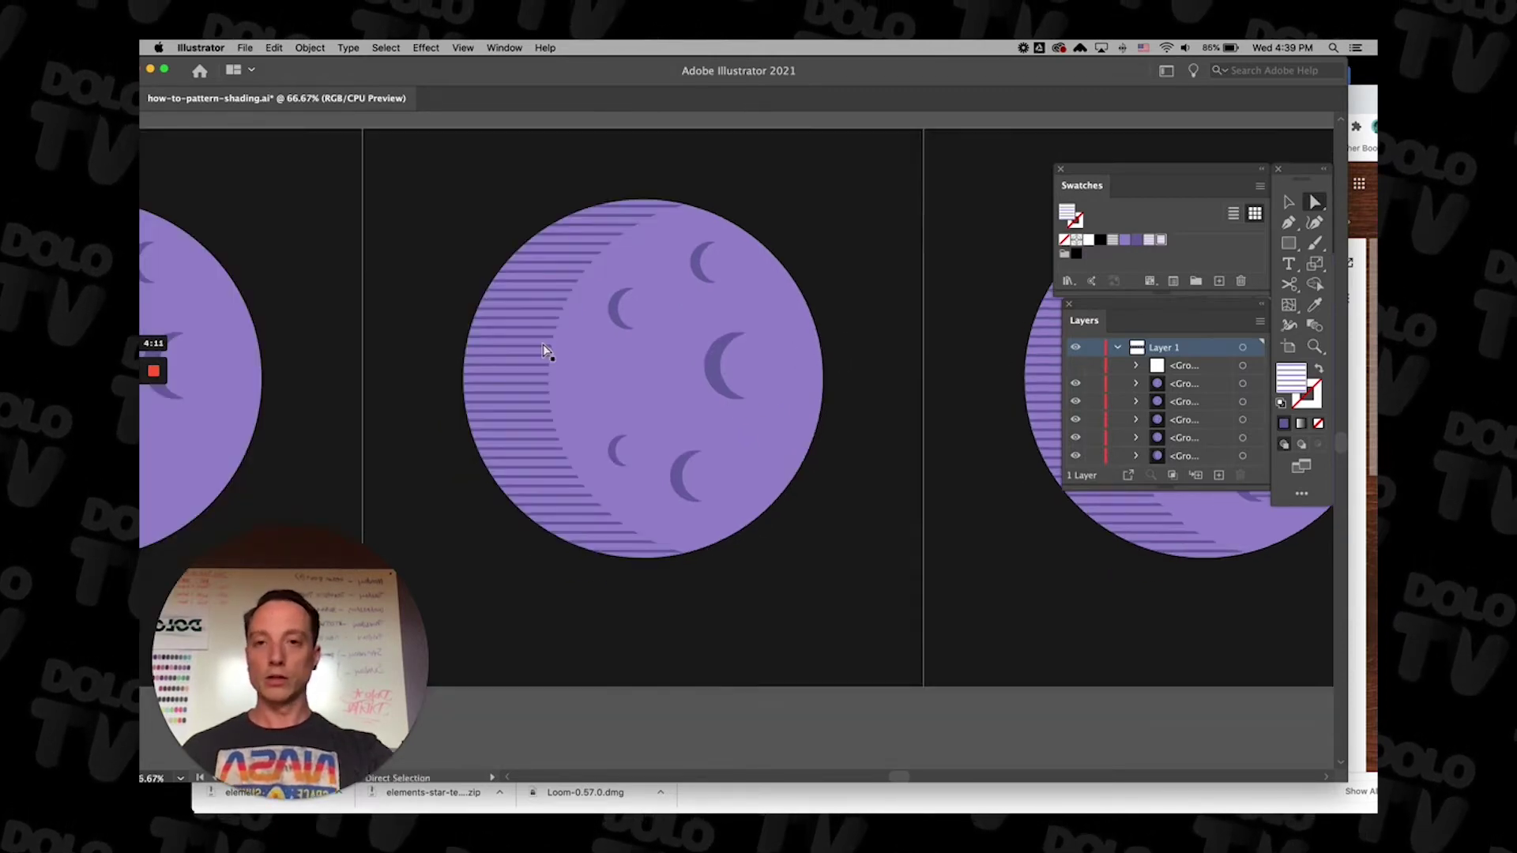
{"action": "left_click", "coordinate": [501, 542]}
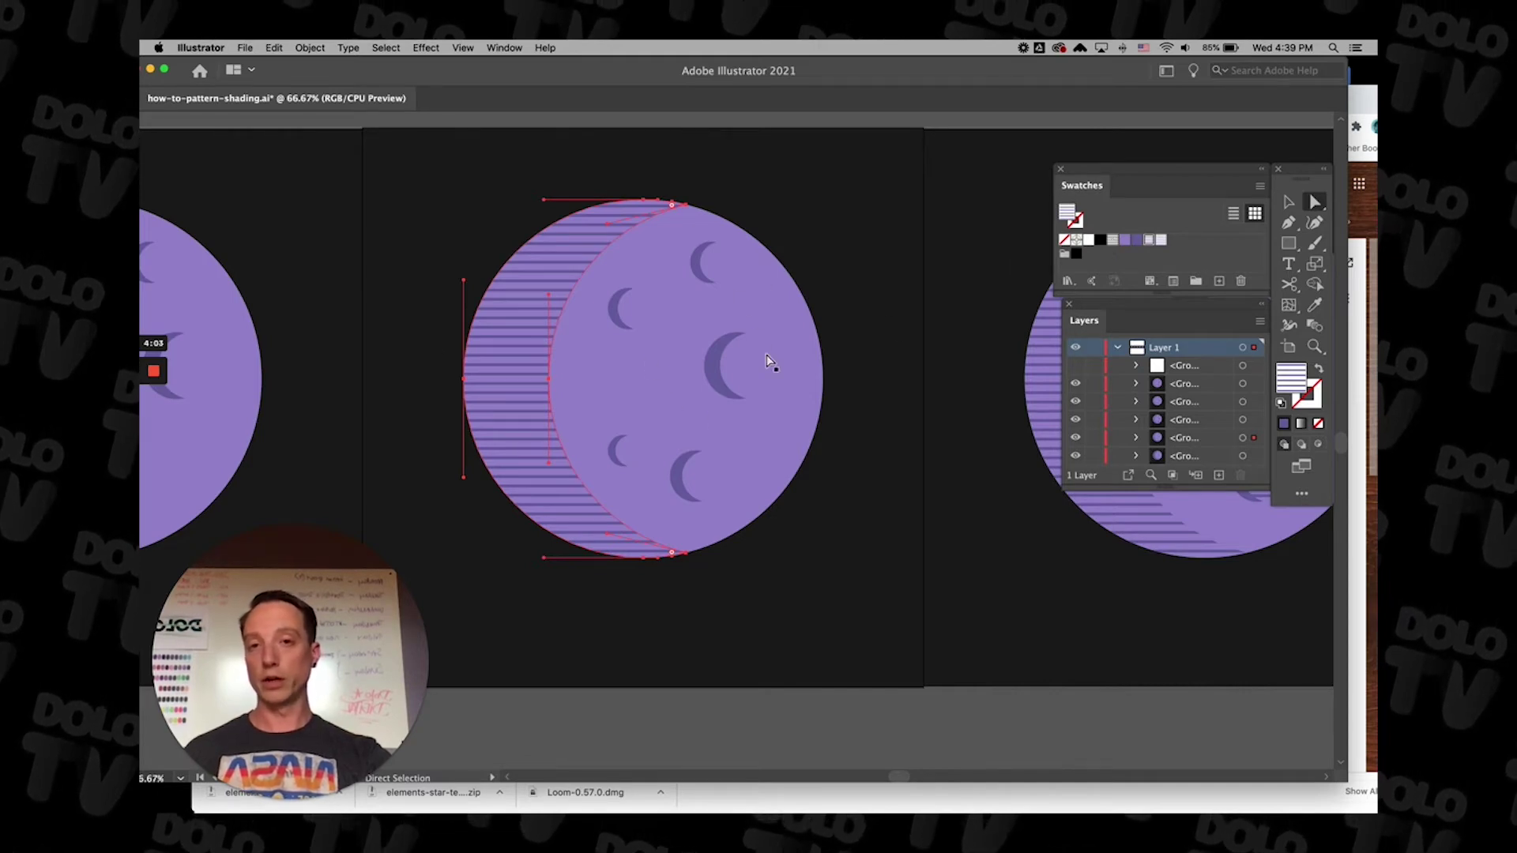
{"action": "left_click", "coordinate": [1112, 240]}
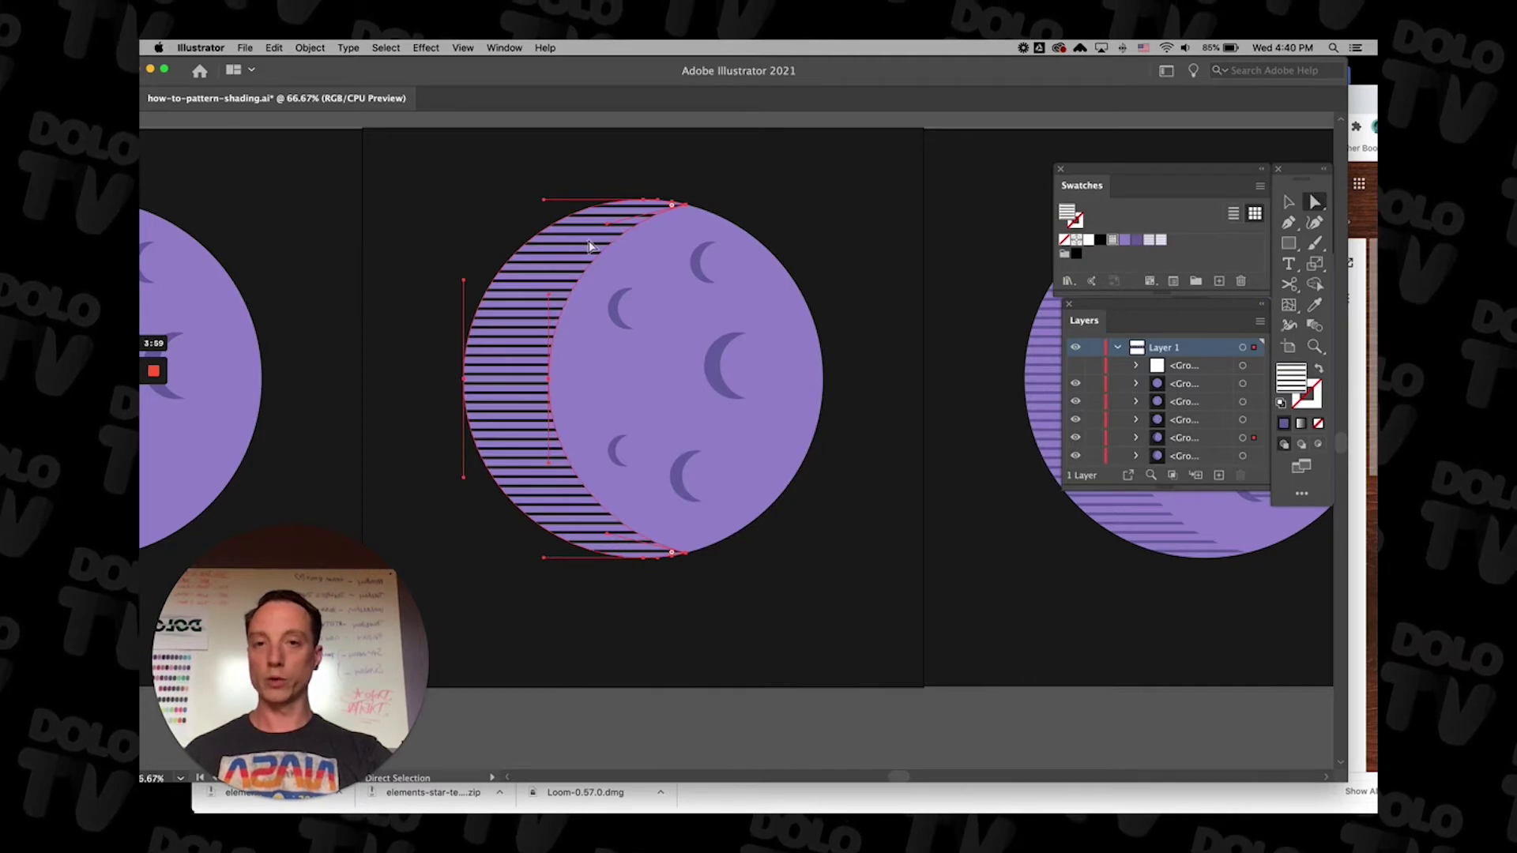
{"action": "left_click", "coordinate": [309, 47]}
{"action": "mouse_move", "coordinate": [343, 379]}
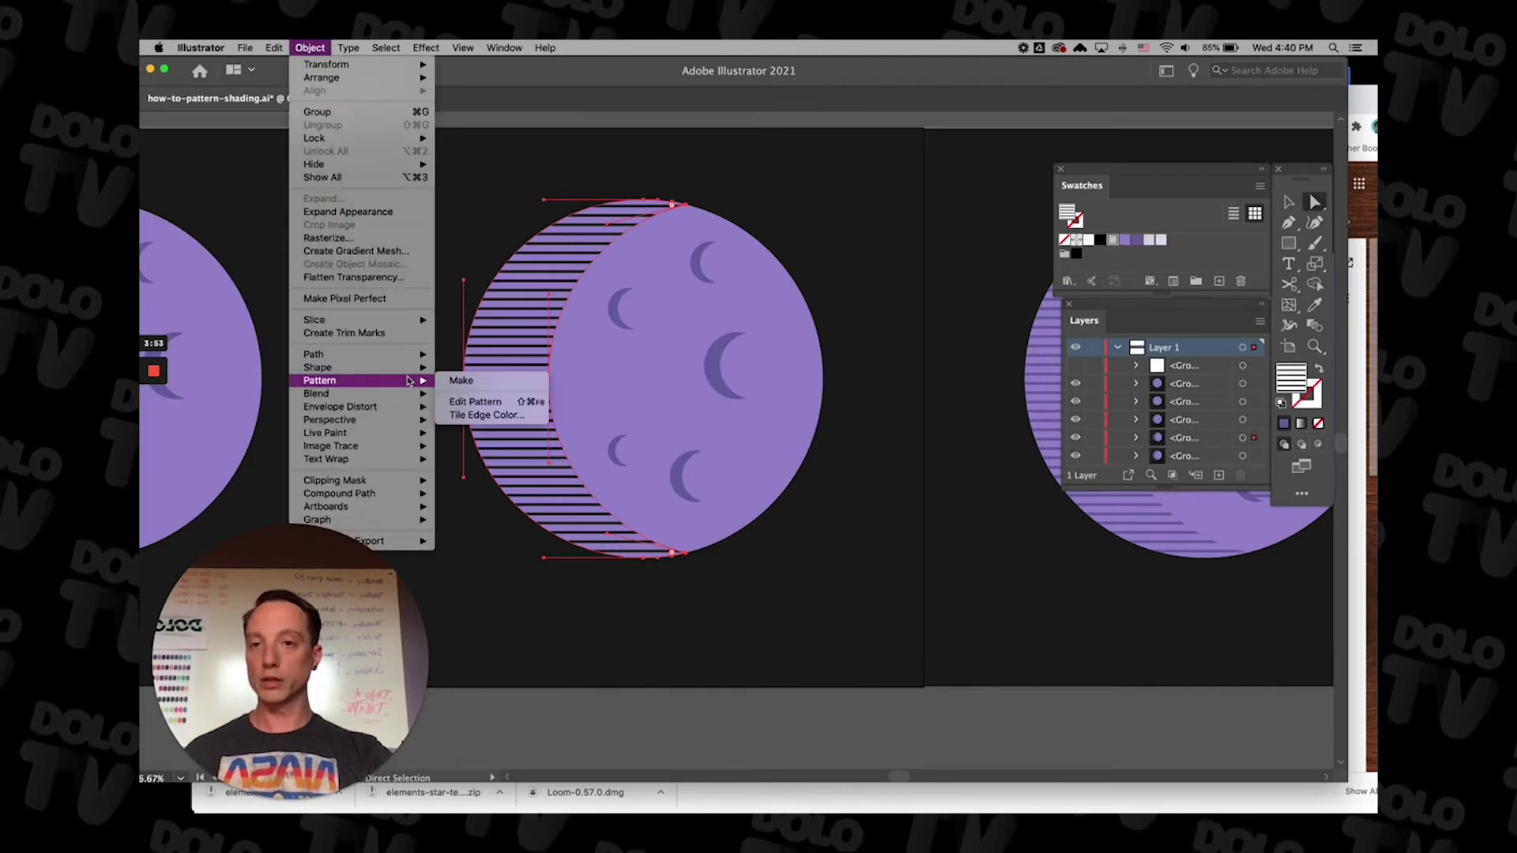
{"action": "left_click", "coordinate": [482, 409]}
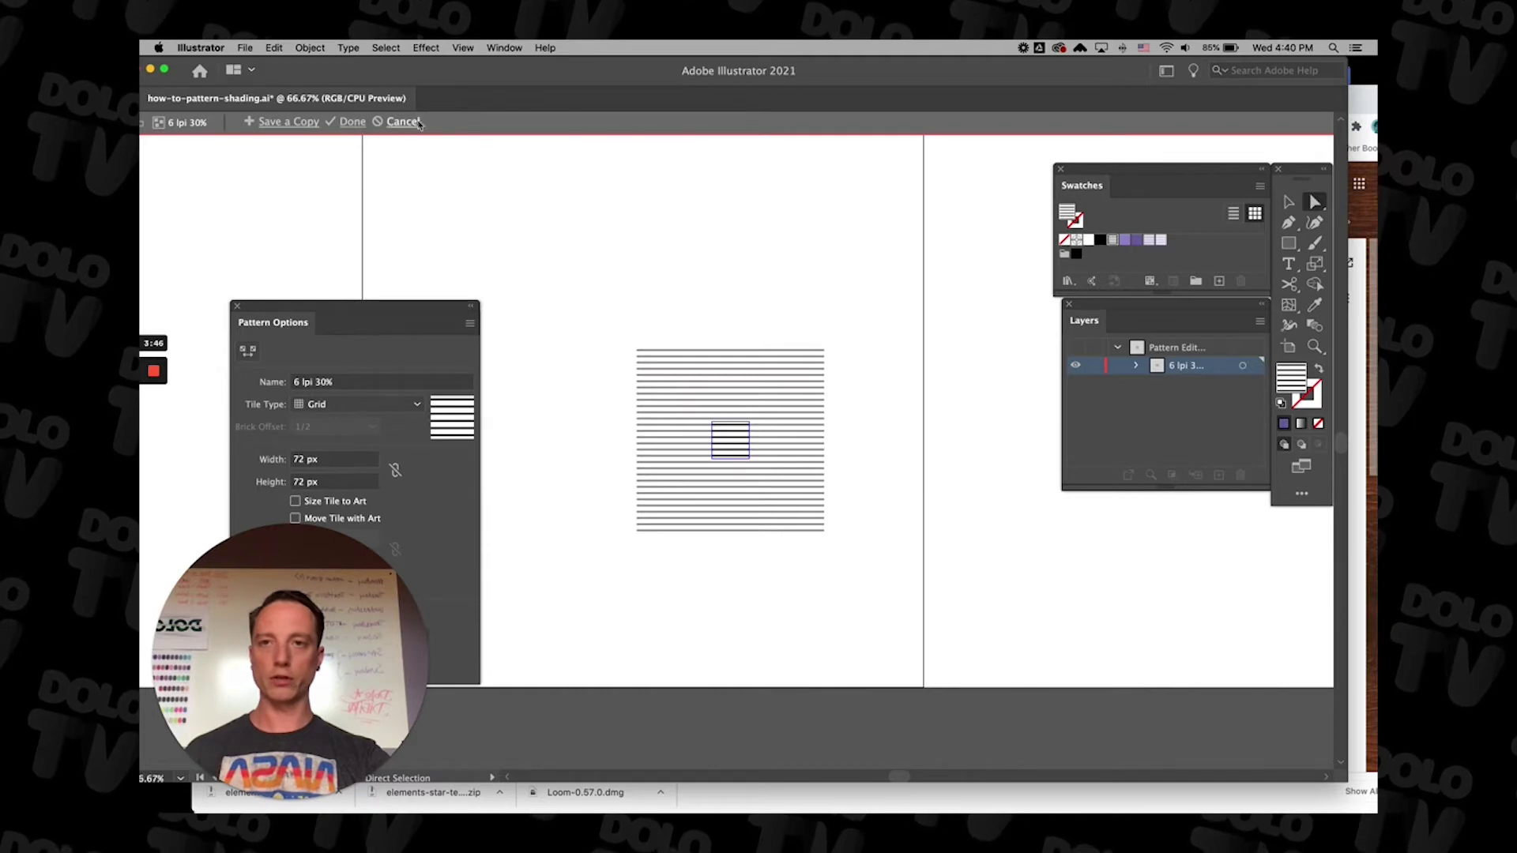
{"action": "left_click", "coordinate": [415, 123]}
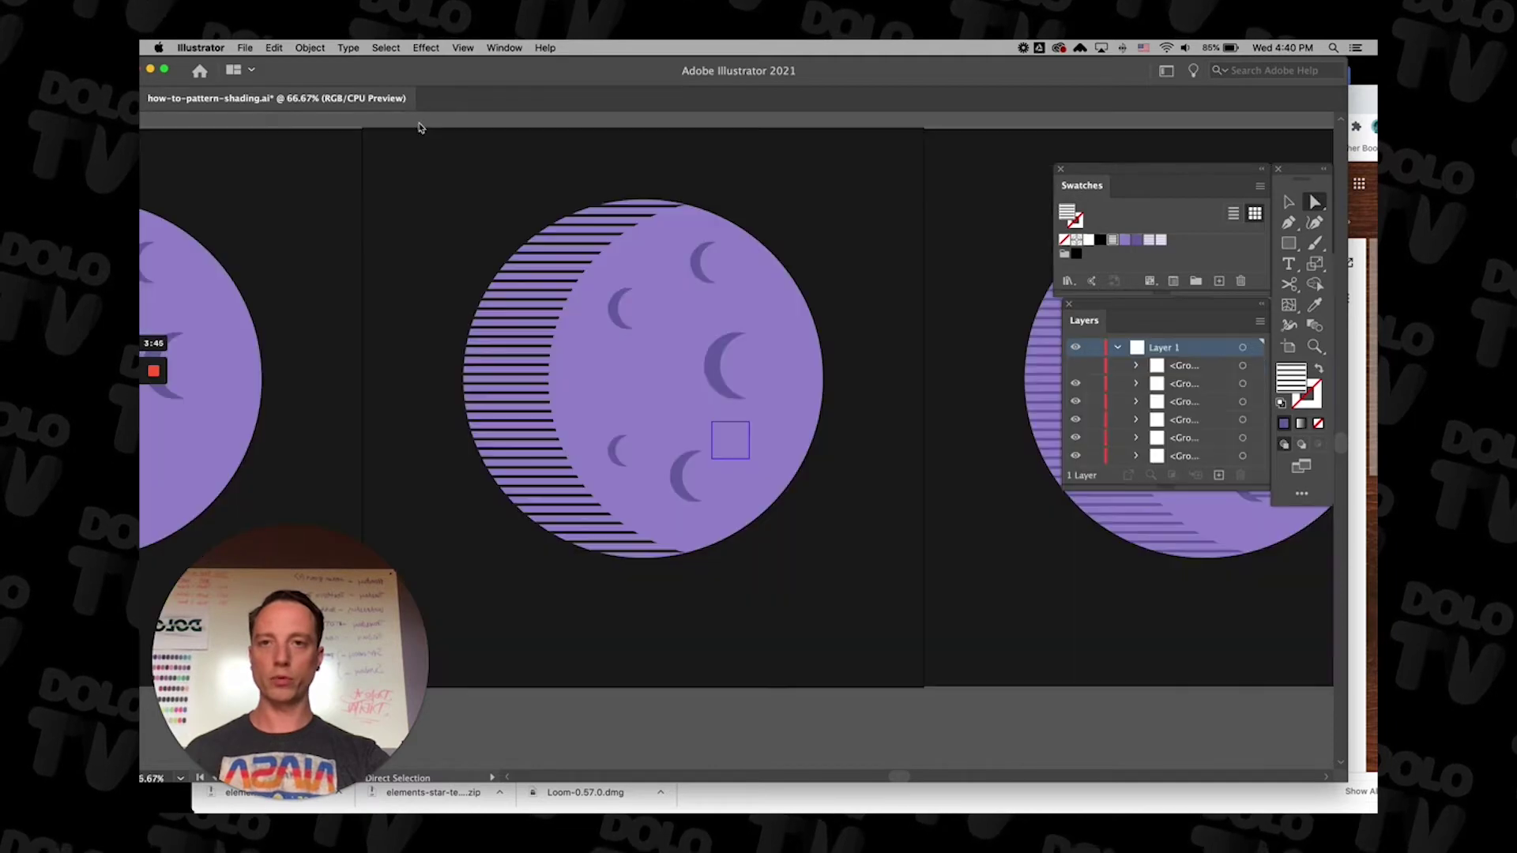
Sample the lighter purple stripes onto the crescent shadow with the Eyedropper.
{"action": "left_click", "coordinate": [548, 293]}
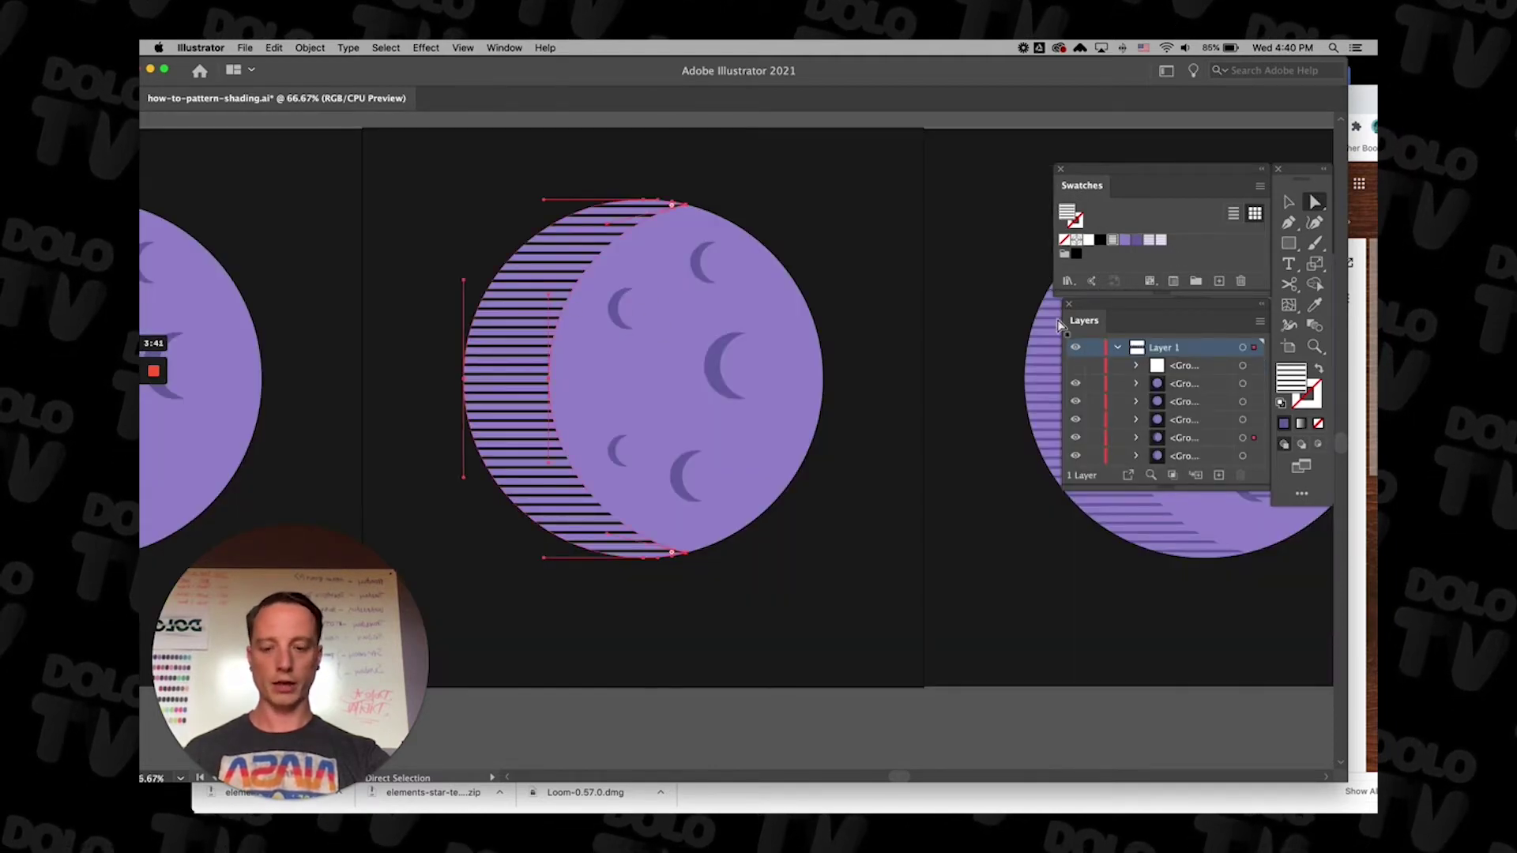
{"action": "key", "text": "i"}
{"action": "left_click", "coordinate": [899, 297]}
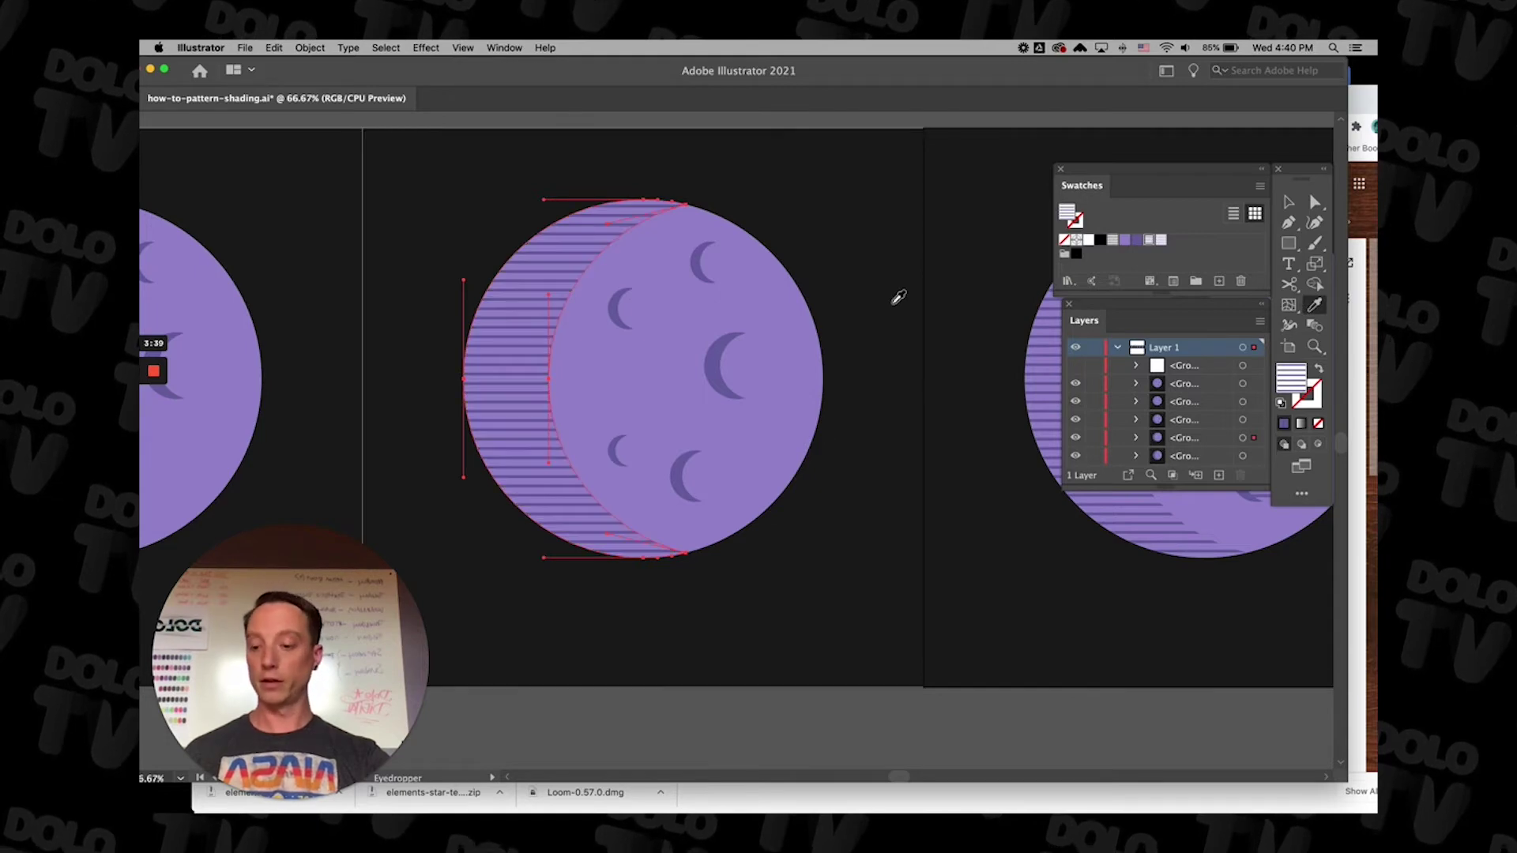
Deselect the shadow and pan over to the next moon with striped craters.
{"action": "key", "text": "a"}
{"action": "left_click", "coordinate": [902, 294]}
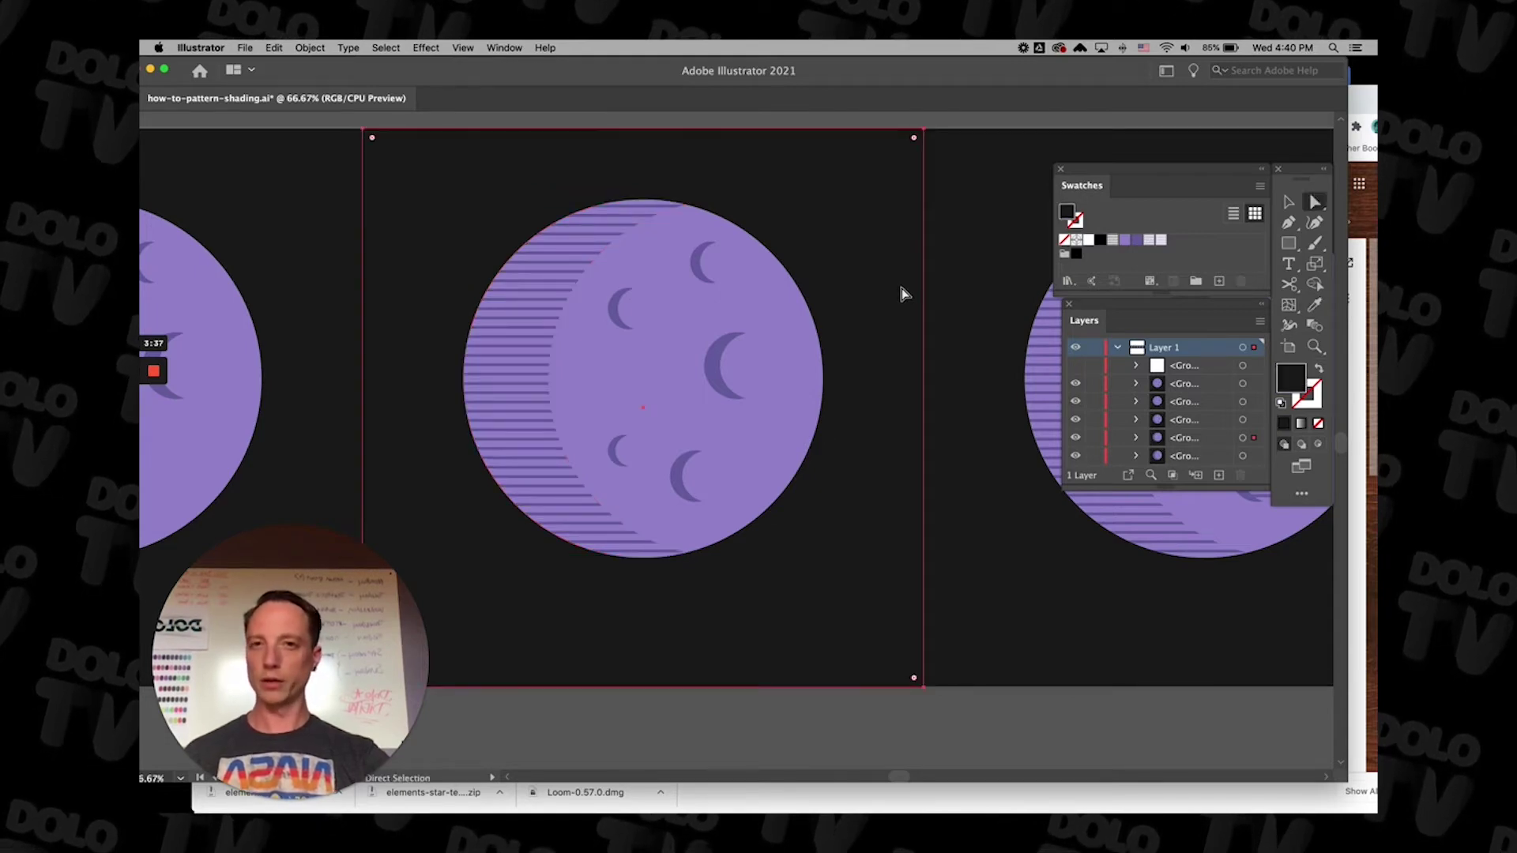
{"action": "key", "text": "space"}
{"action": "left_click_drag", "start_coordinate": [901, 282], "coordinate": [337, 292]}
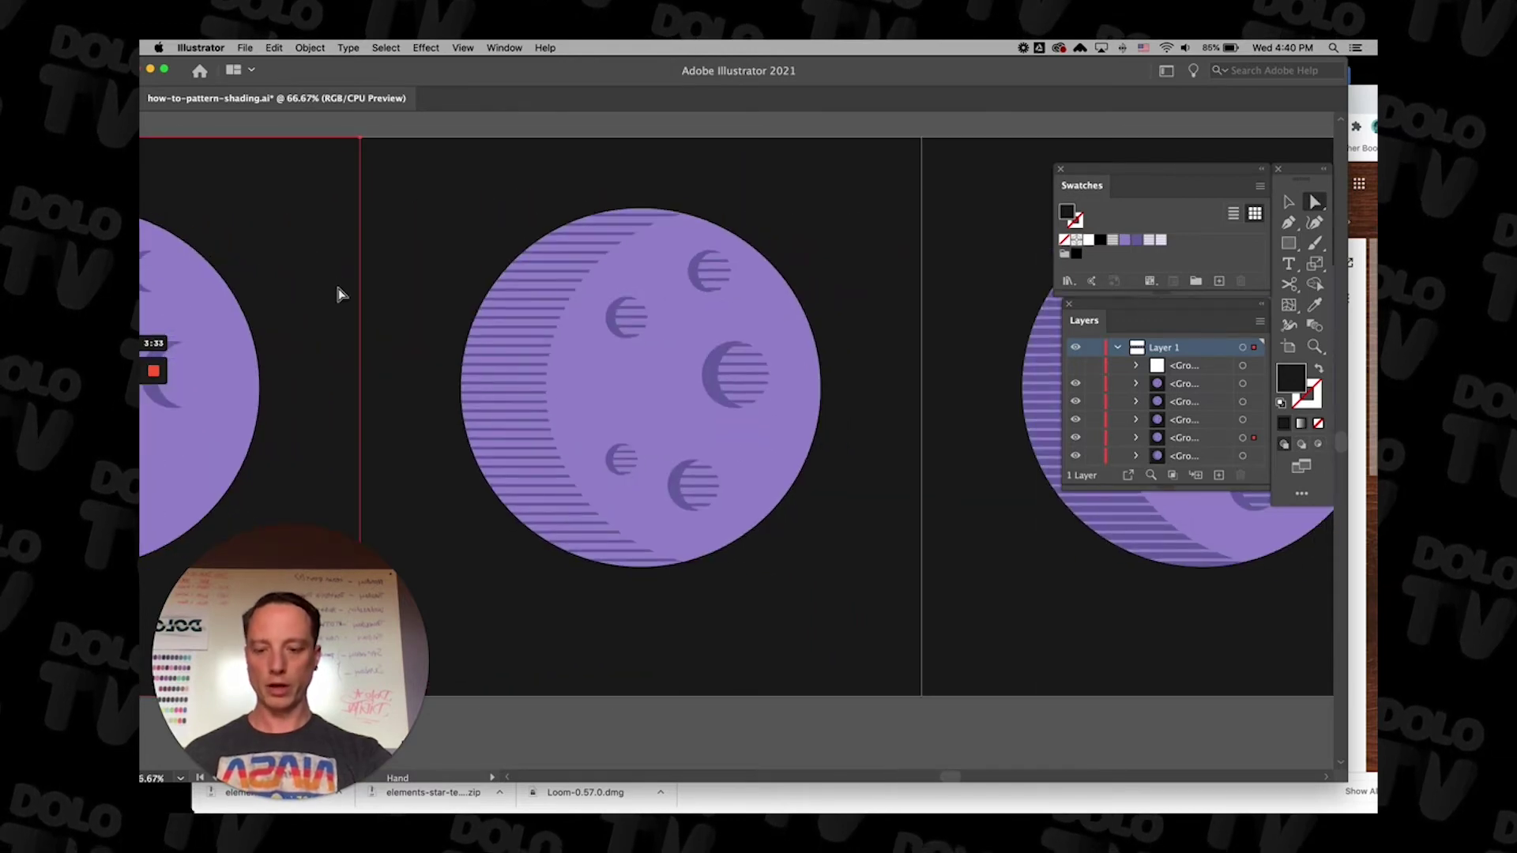
Give all five craters the shadow's horizontal stripe pattern using the Eyedropper.
{"action": "left_click", "coordinate": [628, 320]}
{"action": "left_click", "coordinate": [721, 275], "text": "shift"}
{"action": "left_click", "coordinate": [733, 386], "text": "shift"}
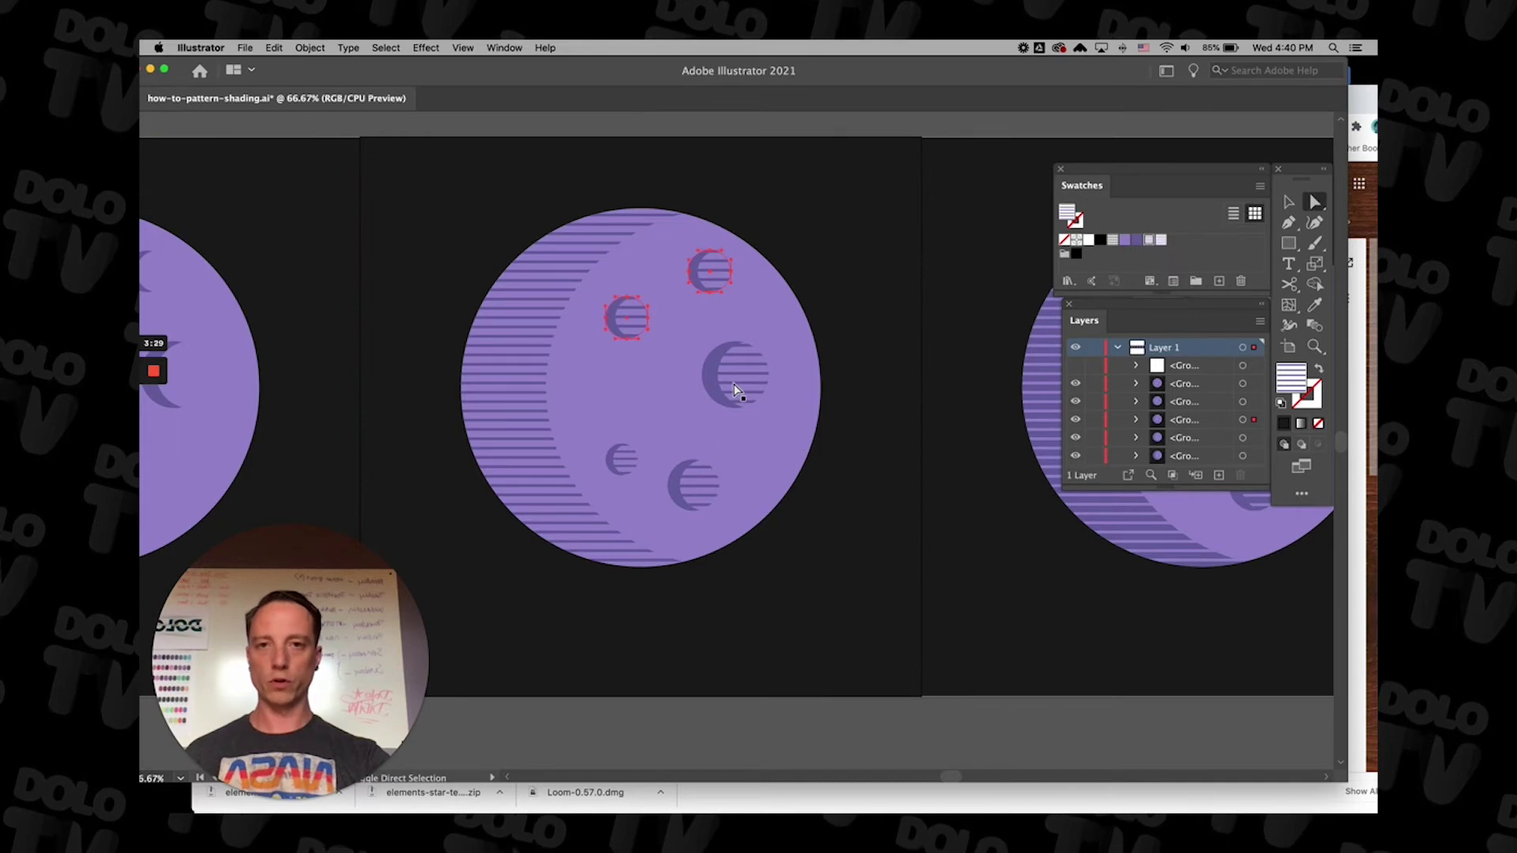
{"action": "left_click", "coordinate": [709, 489], "text": "shift"}
{"action": "left_click", "coordinate": [631, 466], "text": "shift"}
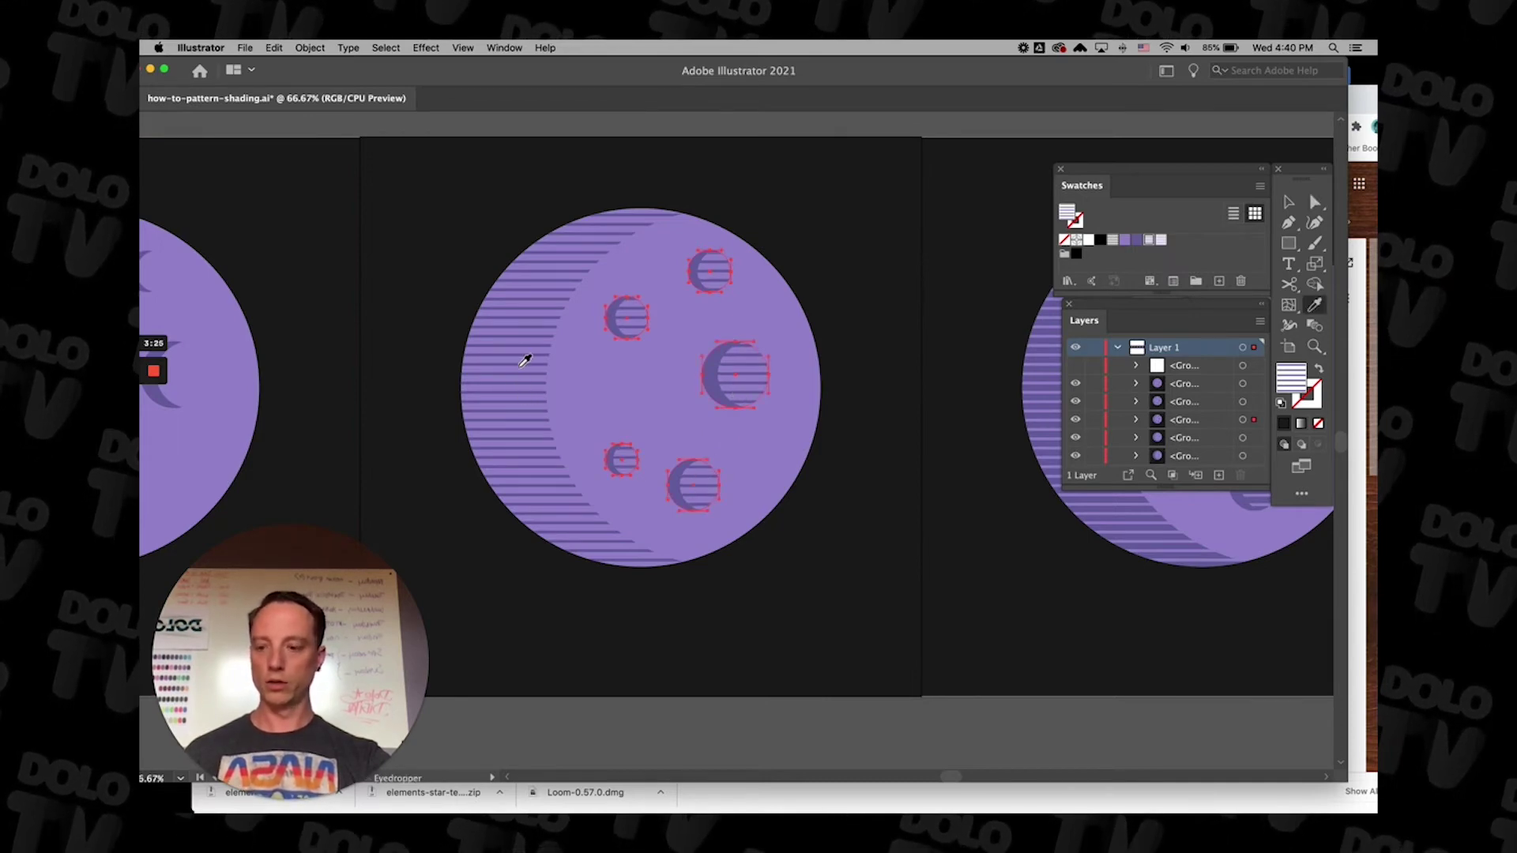
{"action": "left_click", "coordinate": [887, 136]}
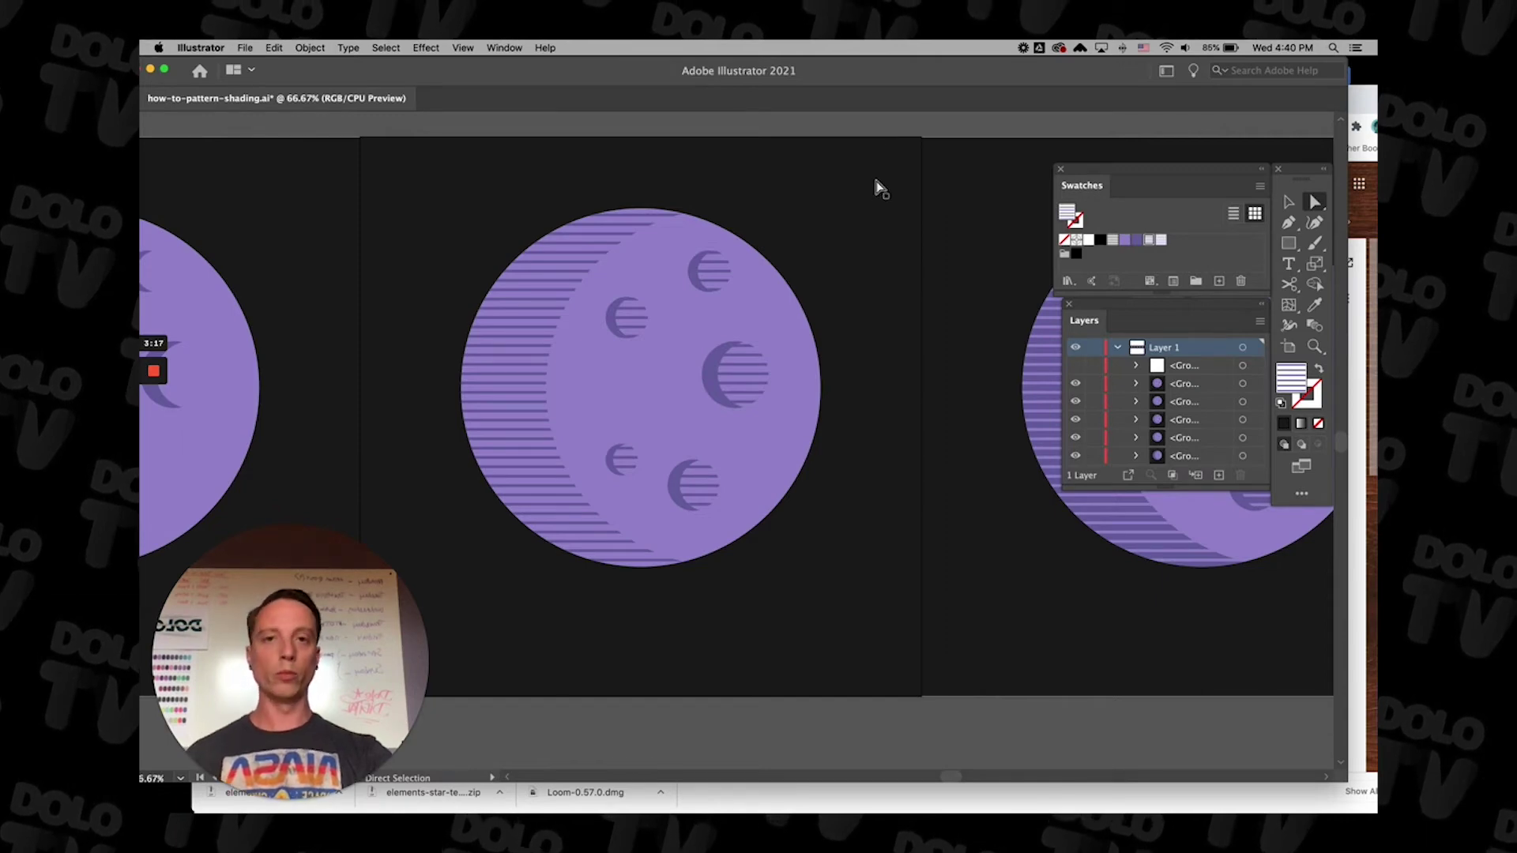
{"action": "mouse_move", "coordinate": [876, 187]}
{"action": "left_mouse_down"}
{"action": "mouse_move", "coordinate": [332, 183]}
{"action": "mouse_move", "coordinate": [260, 156]}
{"action": "left_mouse_up"}
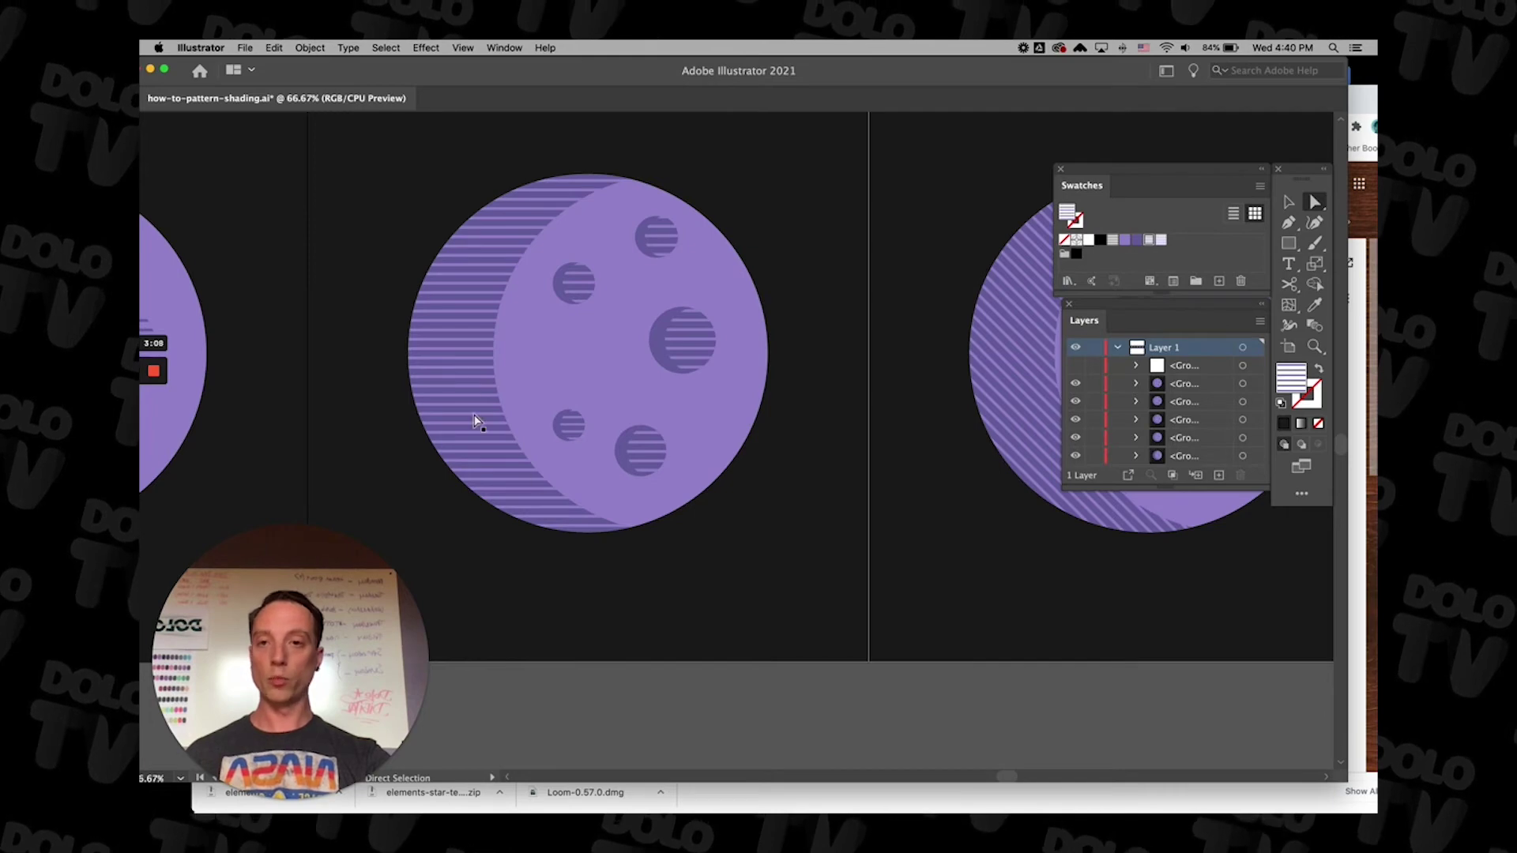
{"action": "left_click", "coordinate": [479, 335]}
{"action": "left_click", "coordinate": [576, 294], "text": "shift"}
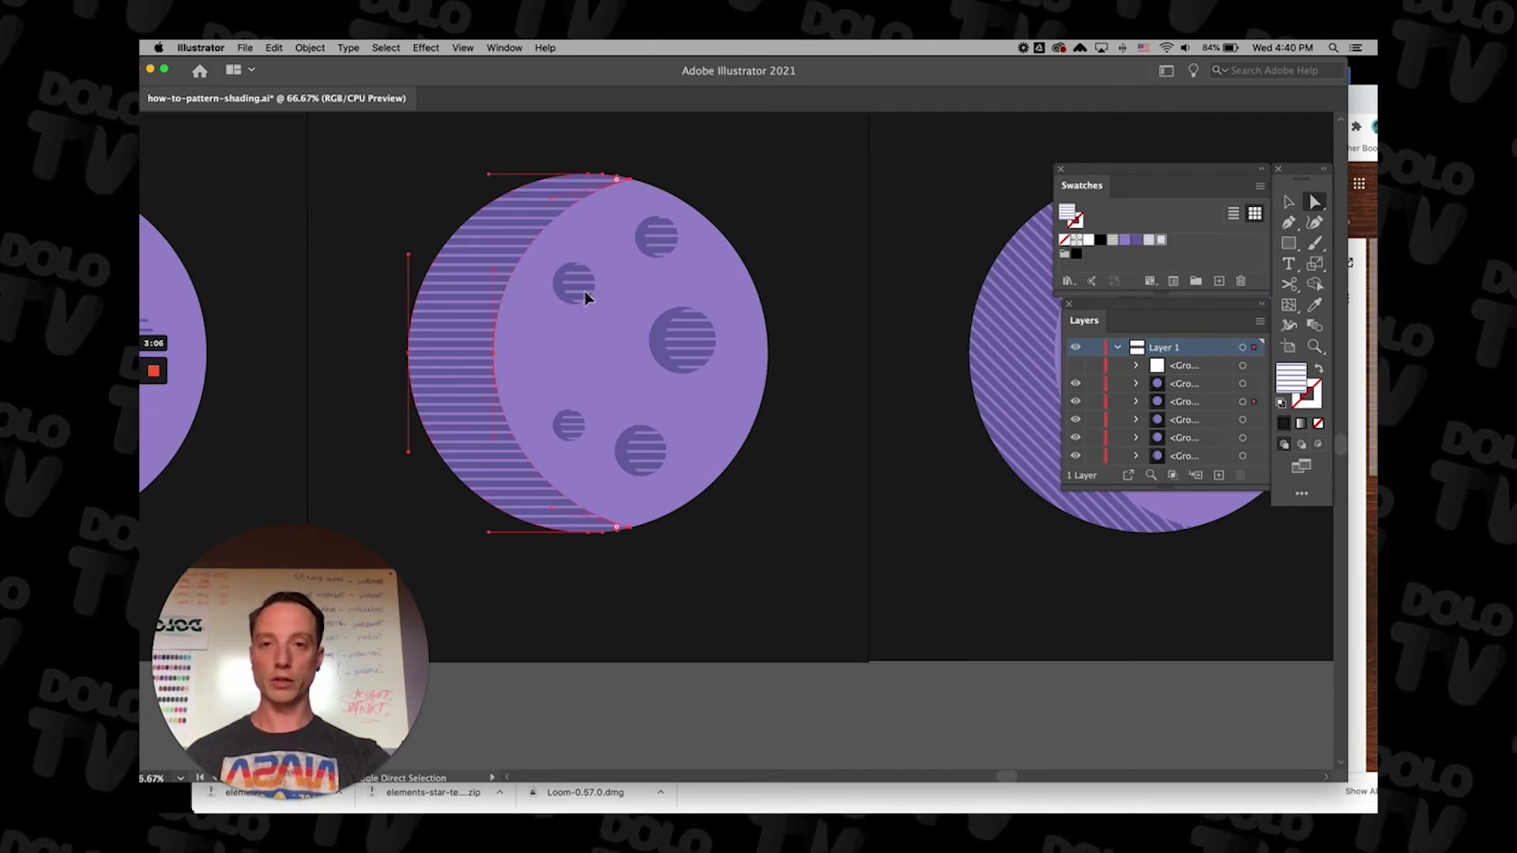
{"action": "left_click", "coordinate": [659, 240], "text": "shift"}
{"action": "left_click", "coordinate": [688, 346], "text": "shift"}
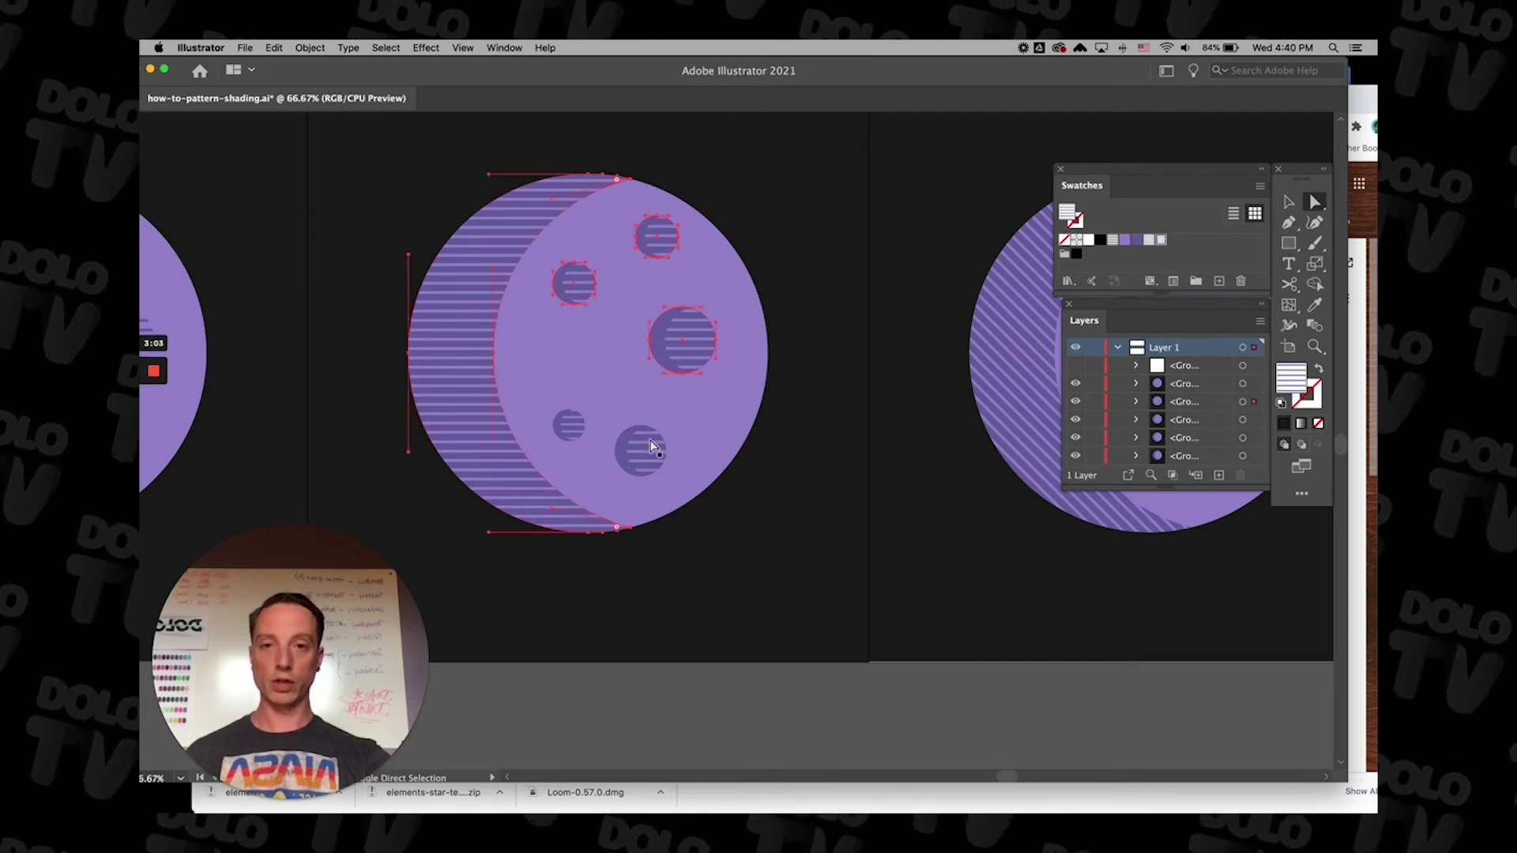
{"action": "left_click", "coordinate": [644, 440], "text": "shift"}
{"action": "left_click", "coordinate": [568, 424], "text": "shift"}
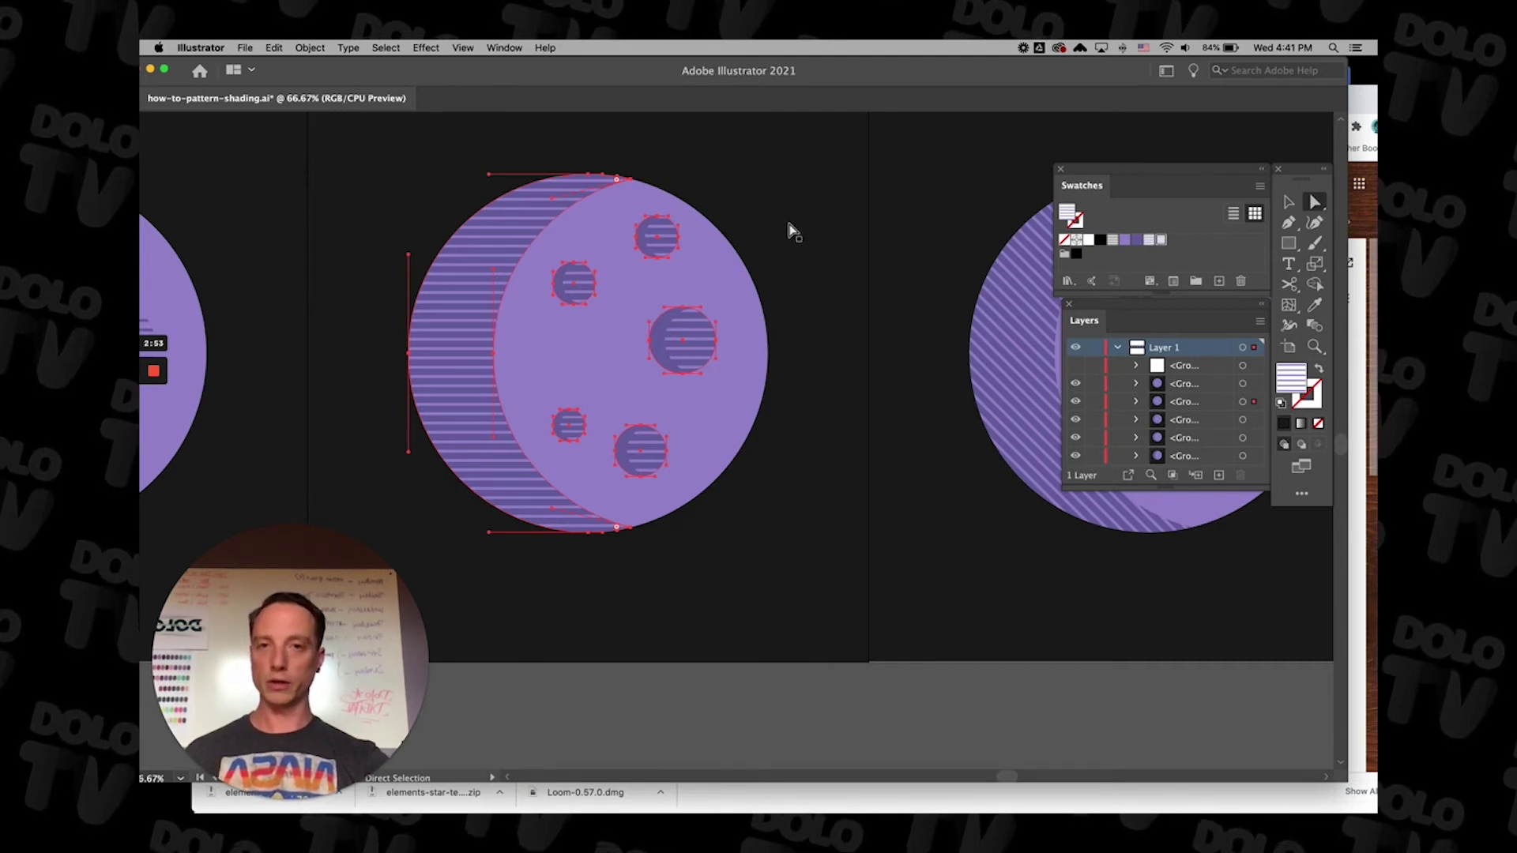
{"action": "left_click", "coordinate": [738, 560]}
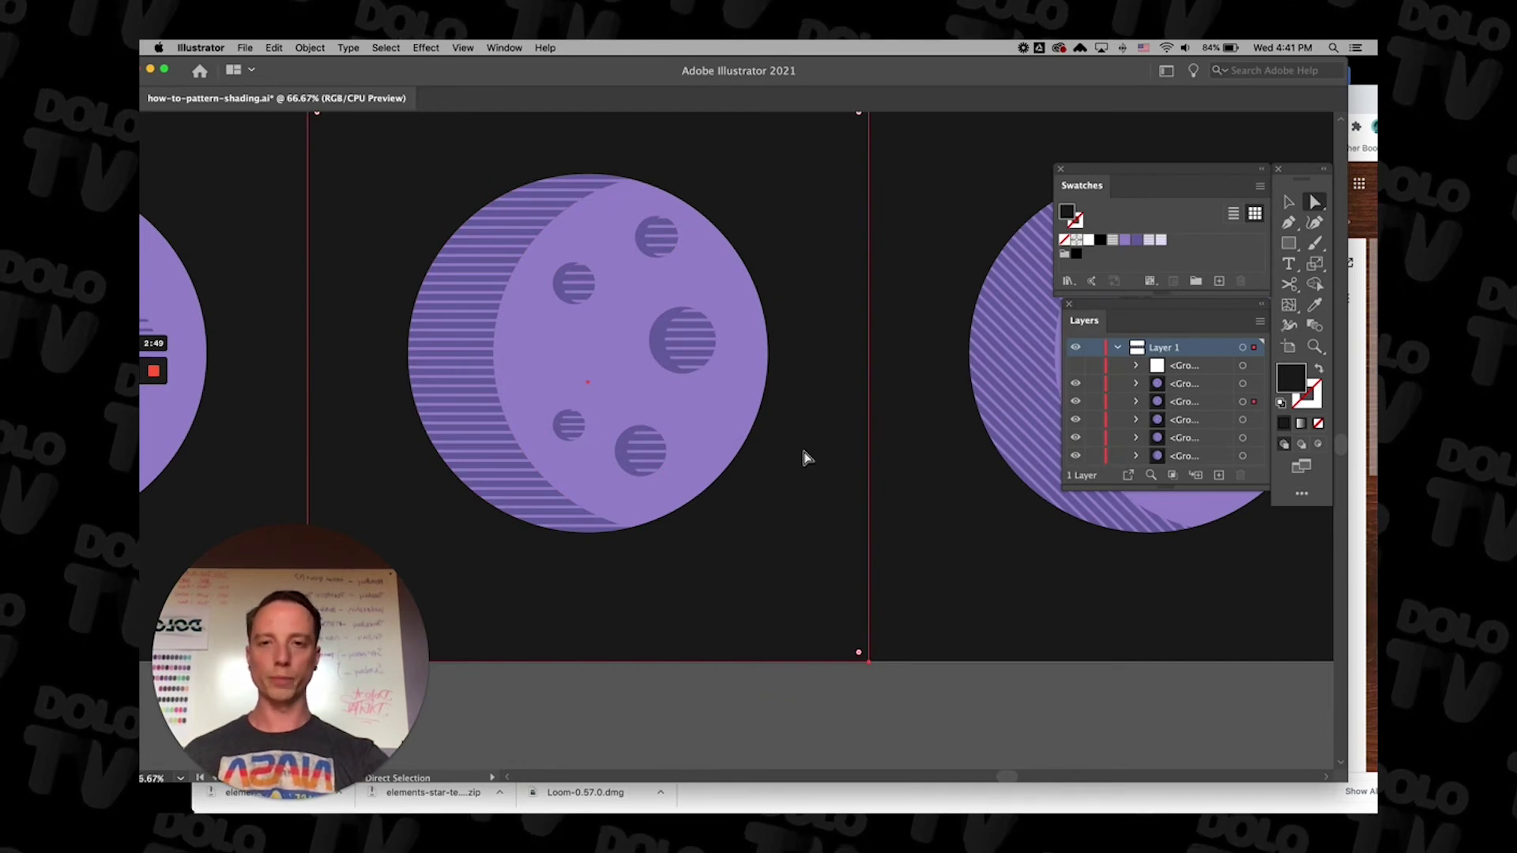
Pan to the diagonal-striped moon and select its shadow plus all five craters.
{"action": "left_click_drag", "start_coordinate": [541, 439], "coordinate": [329, 446]}
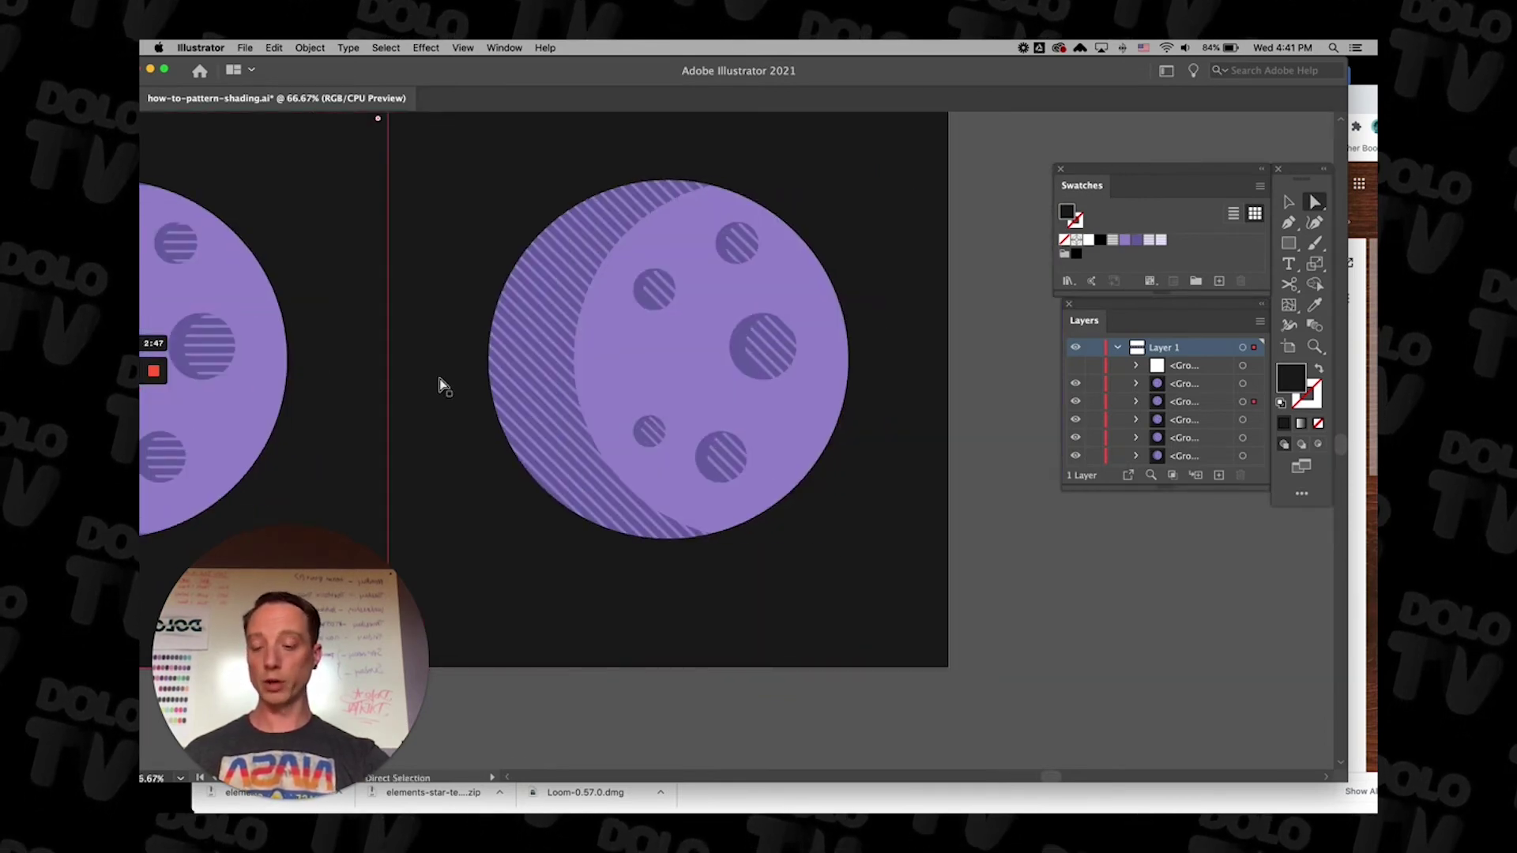
{"action": "left_click", "coordinate": [533, 350]}
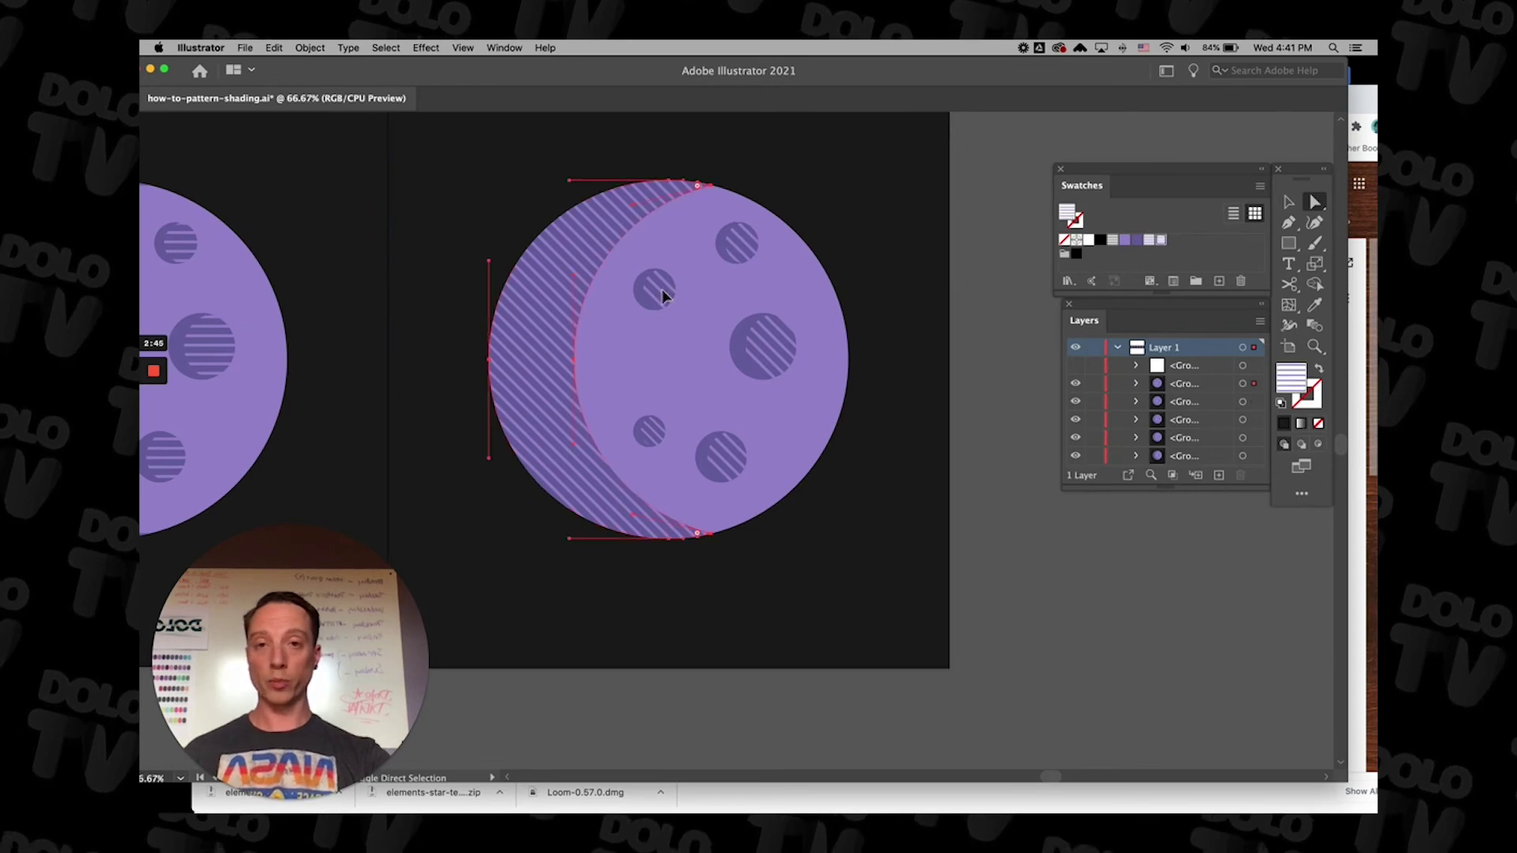
{"action": "left_click", "coordinate": [659, 291], "text": "shift"}
{"action": "left_click", "coordinate": [737, 245], "text": "shift"}
{"action": "left_click", "coordinate": [786, 349], "text": "shift"}
{"action": "left_click", "coordinate": [722, 452], "text": "shift"}
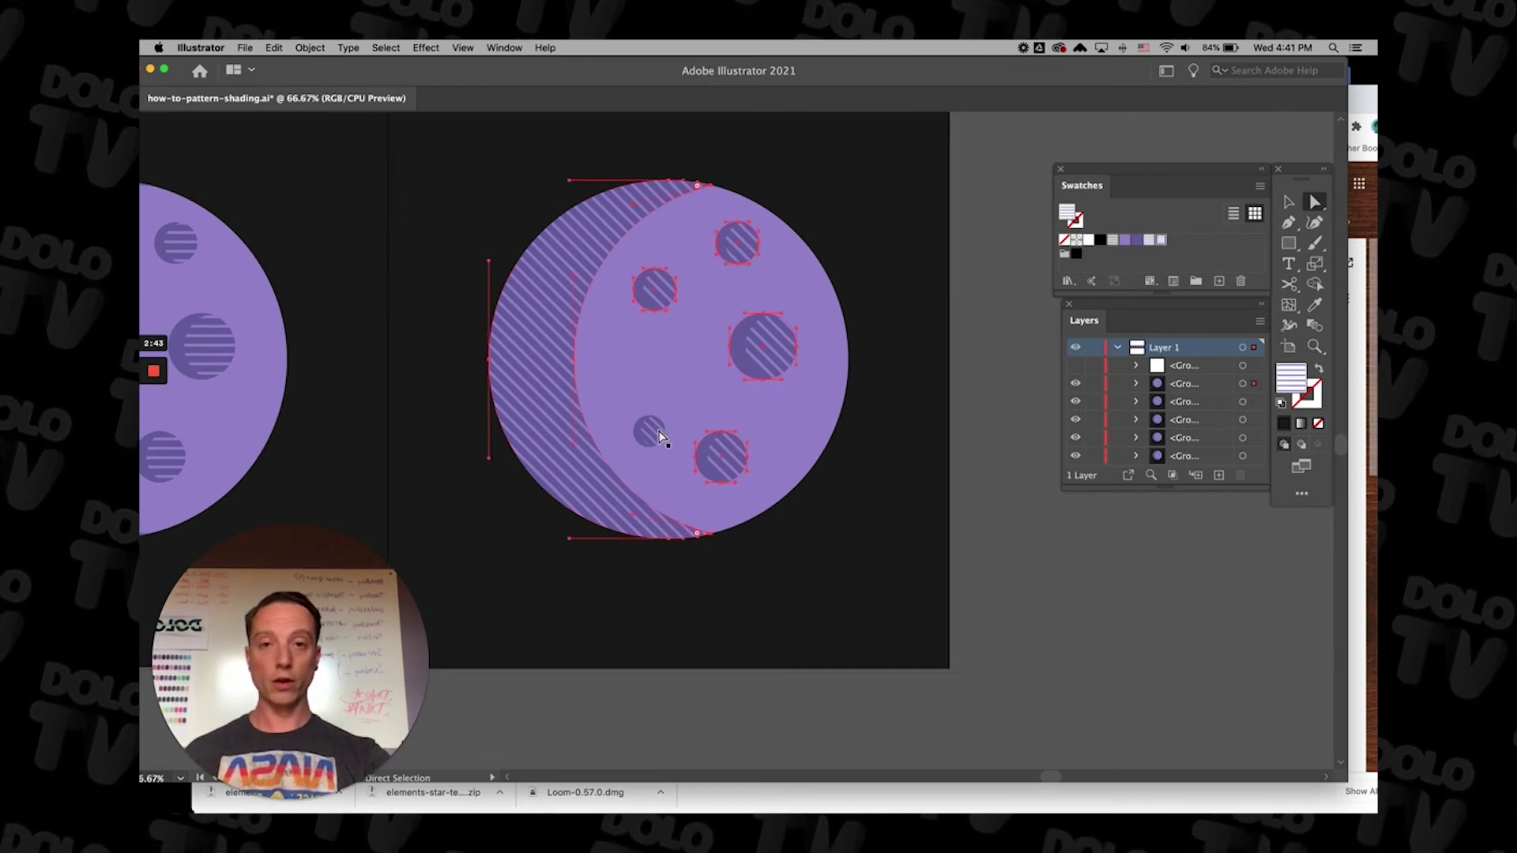
{"action": "left_click", "coordinate": [655, 429], "text": "shift"}
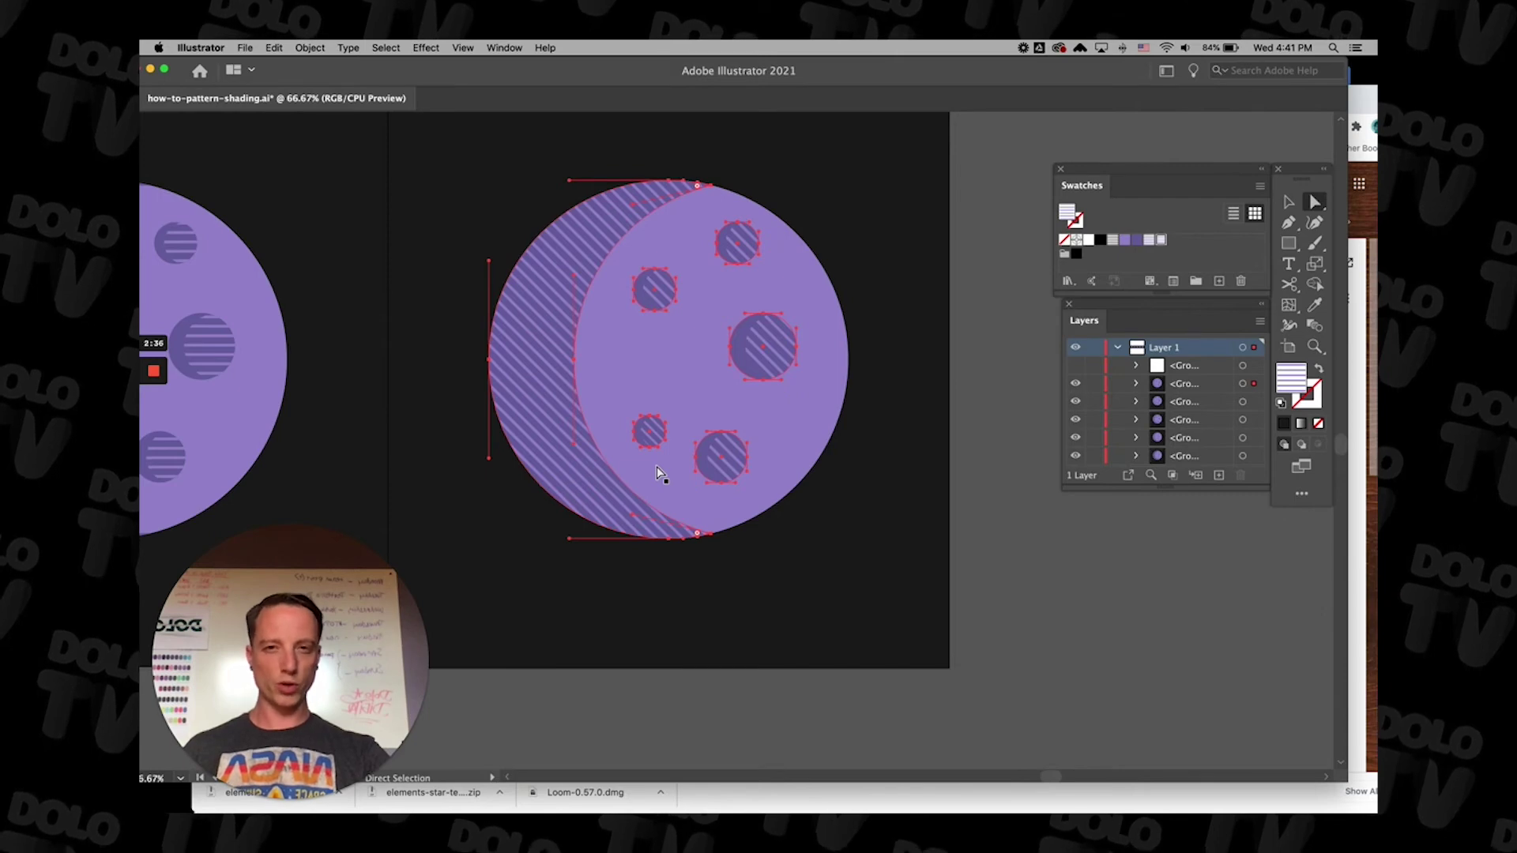
{"action": "left_click", "coordinate": [309, 49]}
{"action": "mouse_move", "coordinate": [326, 64]}
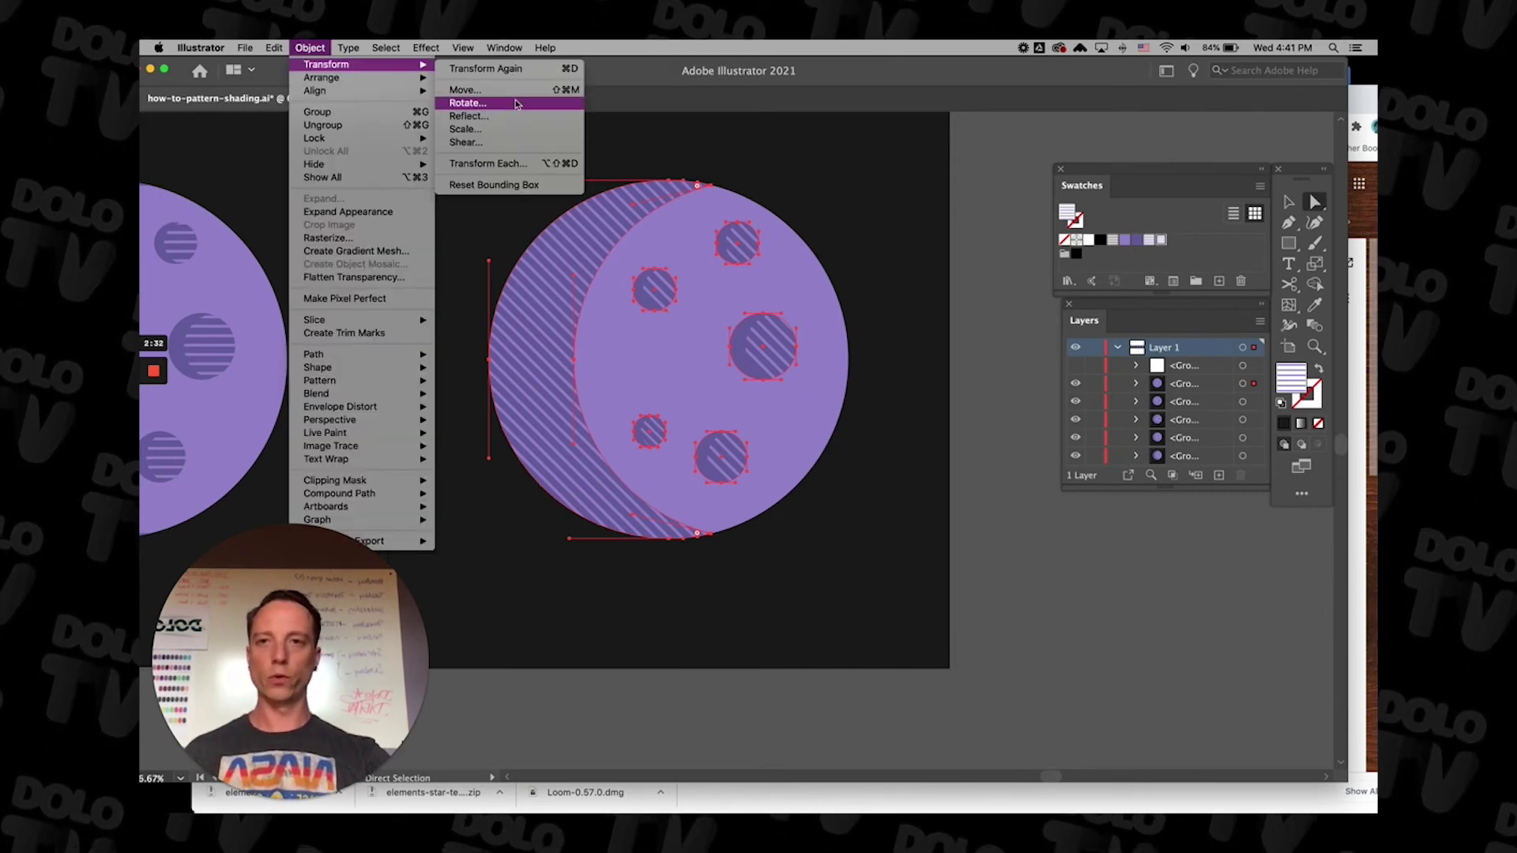
Rotate only the stripe patterns by 66°, leaving the shadow and crater shapes unchanged.
{"action": "left_click", "coordinate": [518, 104]}
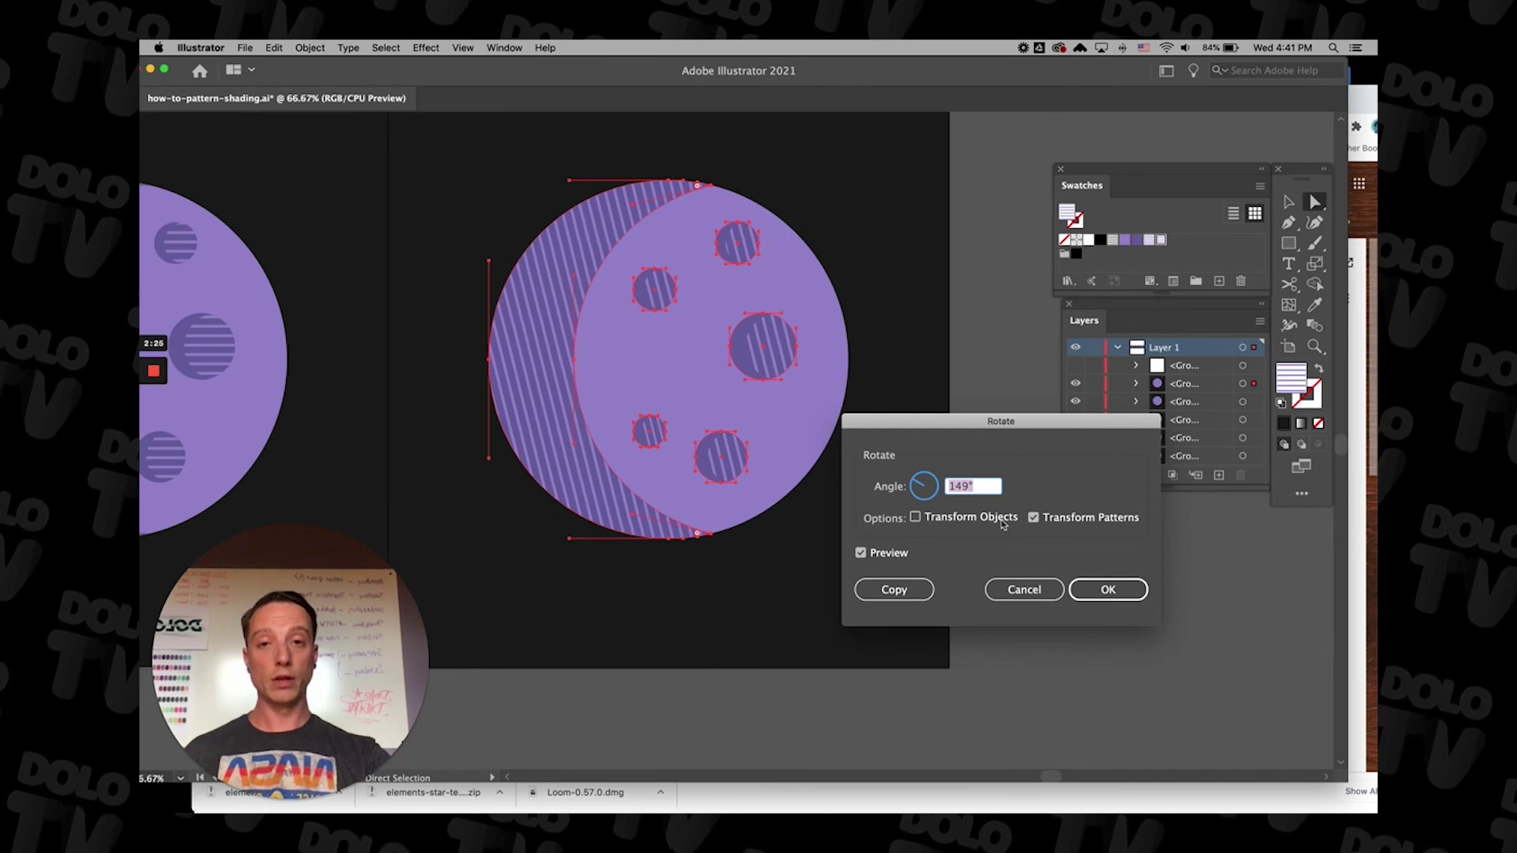
{"action": "left_click_drag", "start_coordinate": [923, 486], "coordinate": [927, 483]}
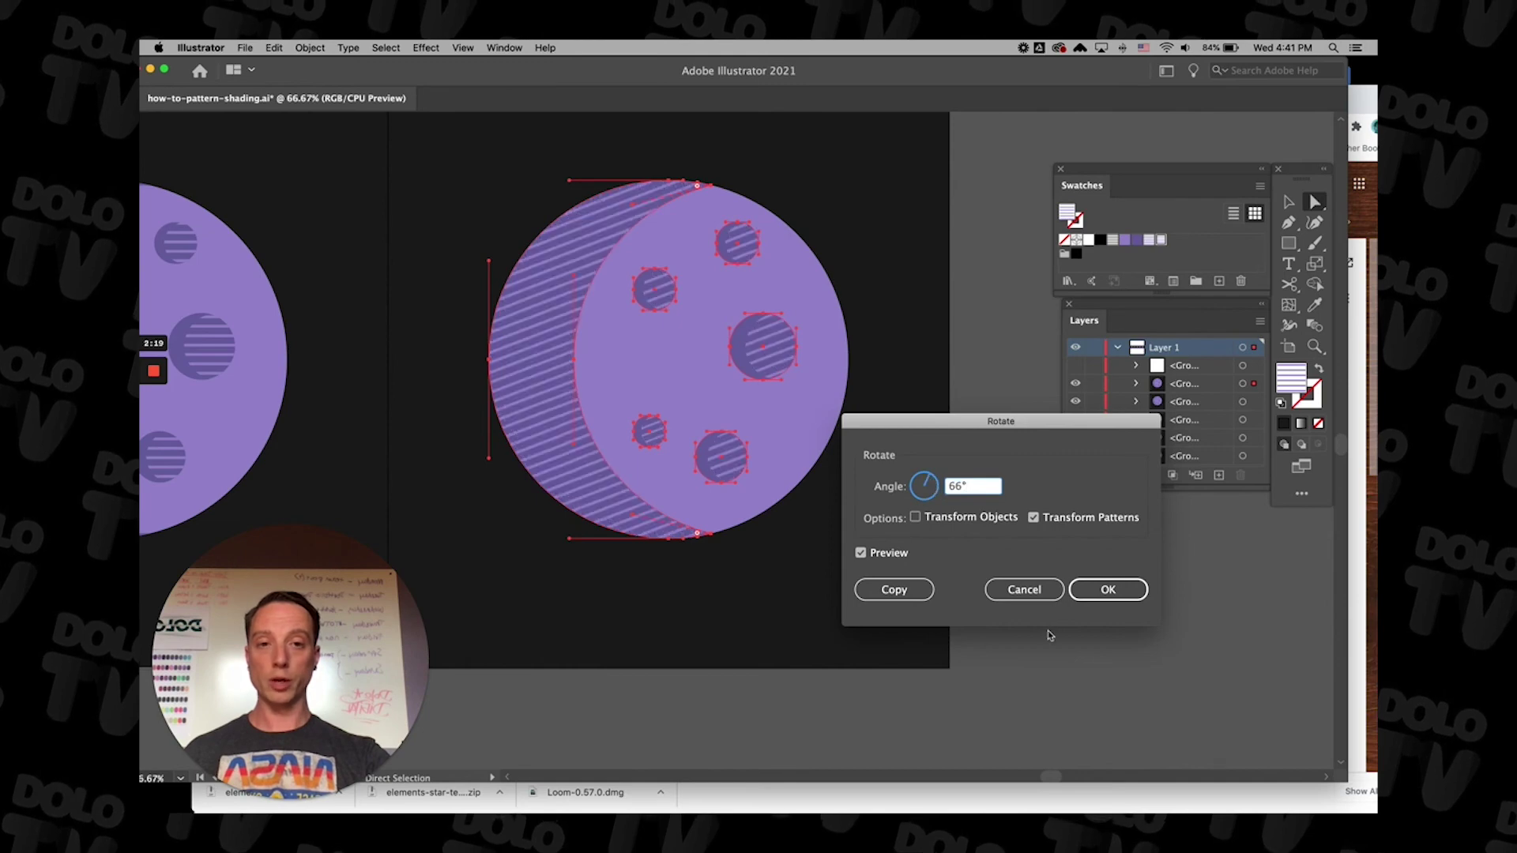
{"action": "left_click", "coordinate": [1037, 596]}
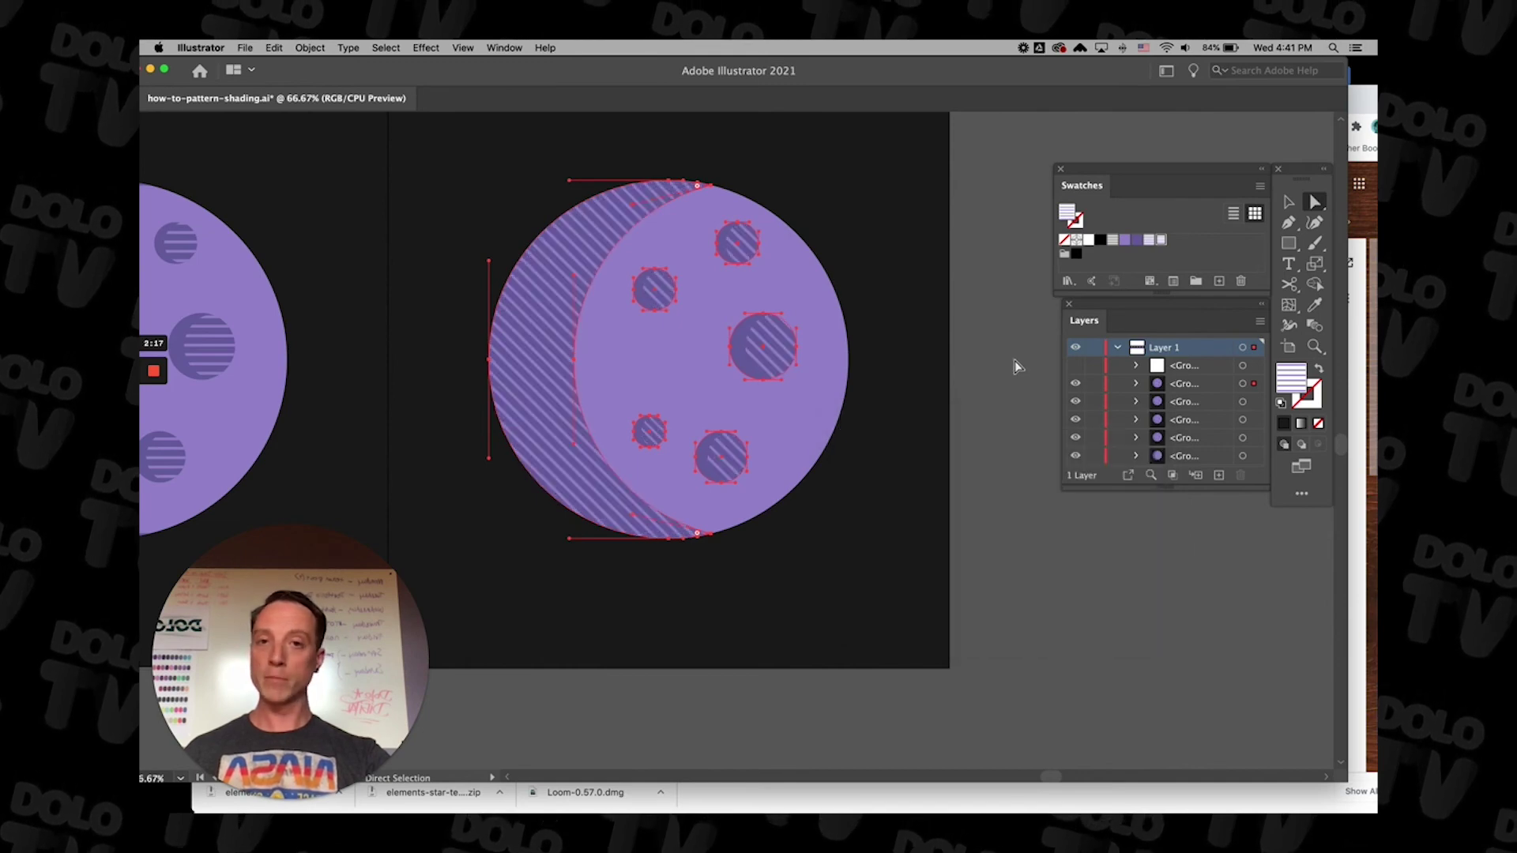
{"action": "left_click", "coordinate": [1014, 360]}
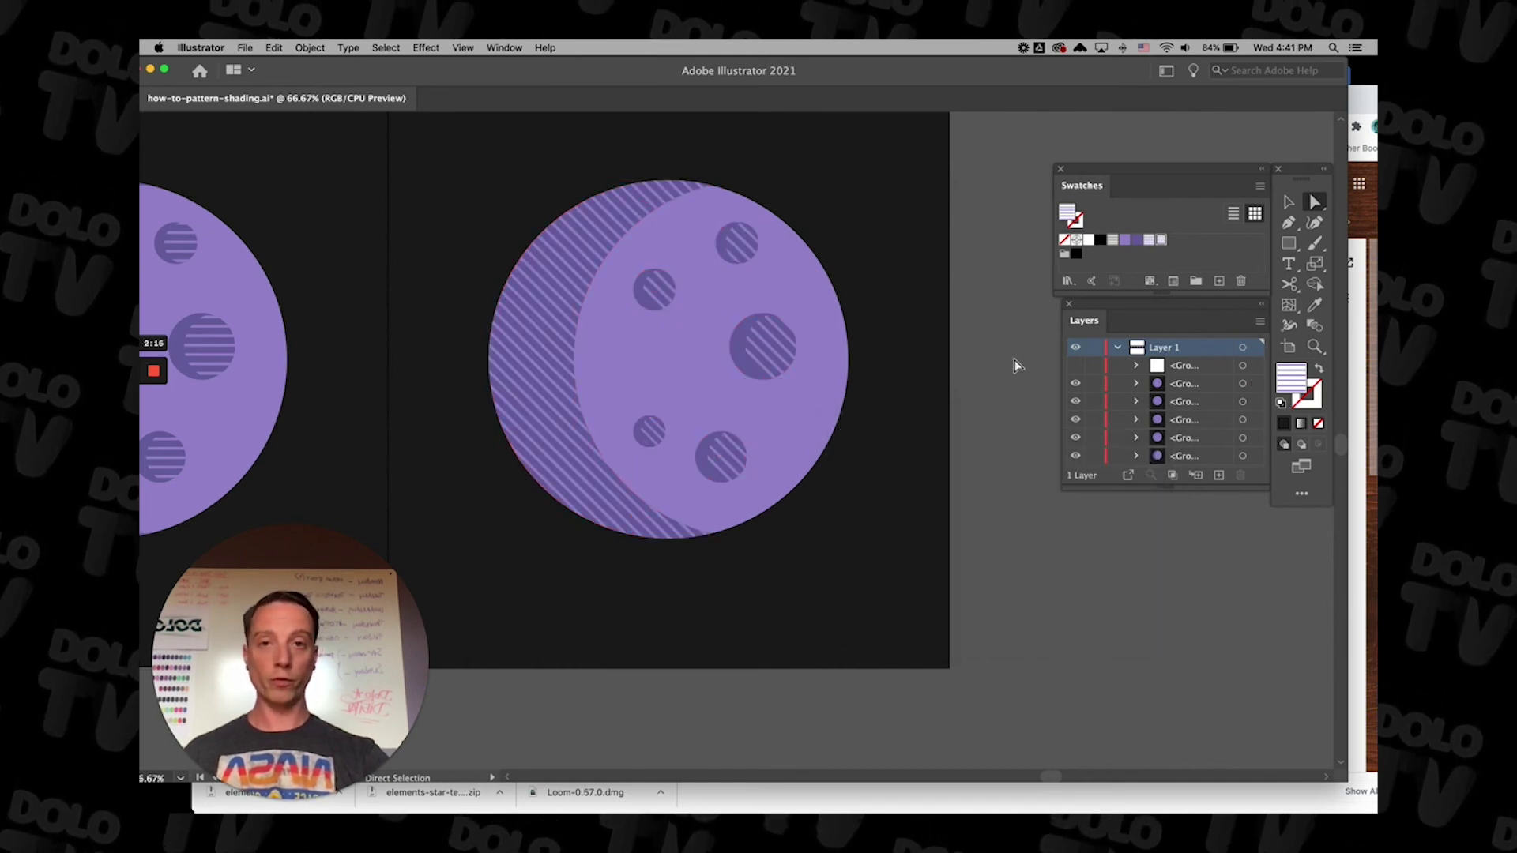